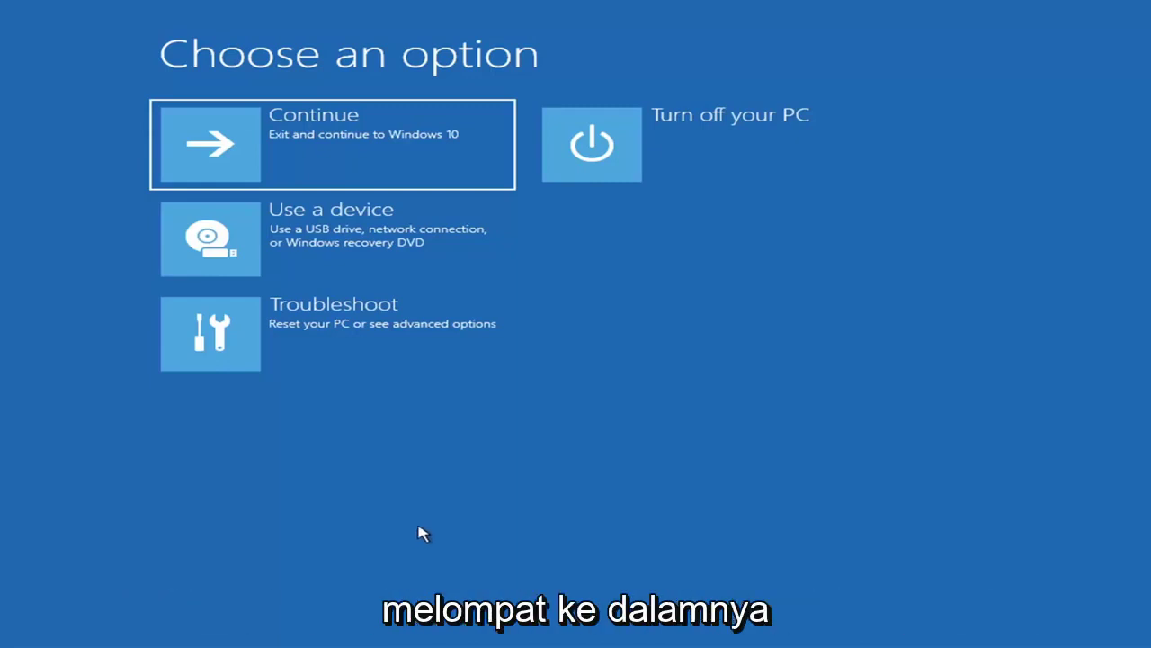
# Step: Run Startup Repair from the advanced troubleshooting options of the recovery environment
pyautogui.press('Return')
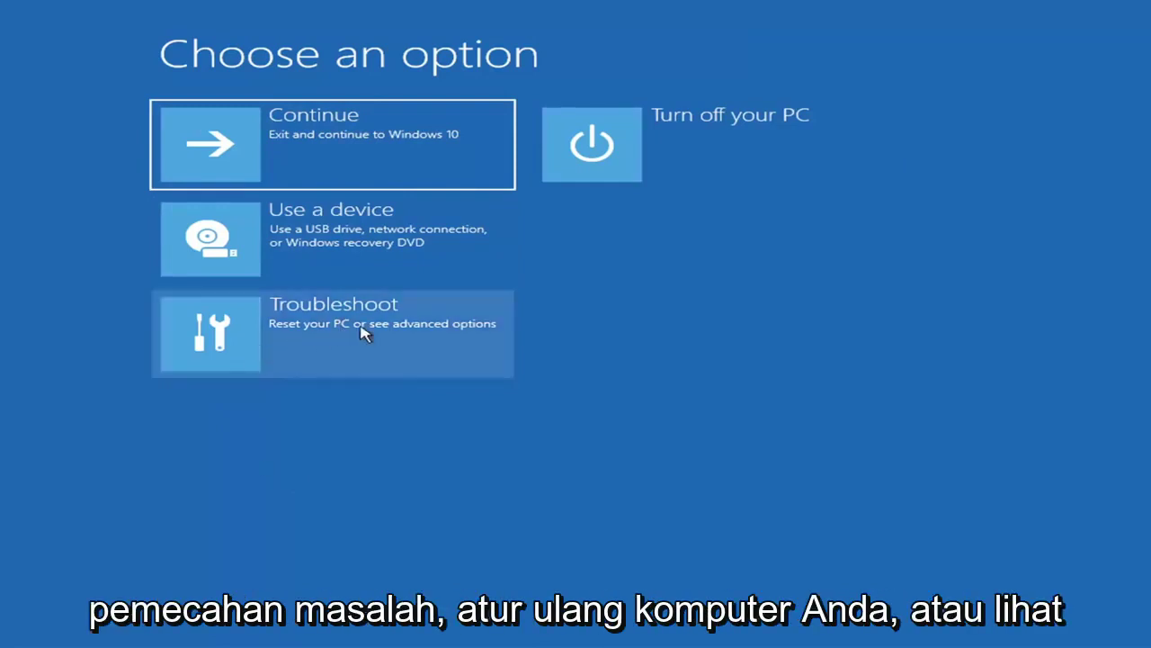
pyautogui.click(438, 339)
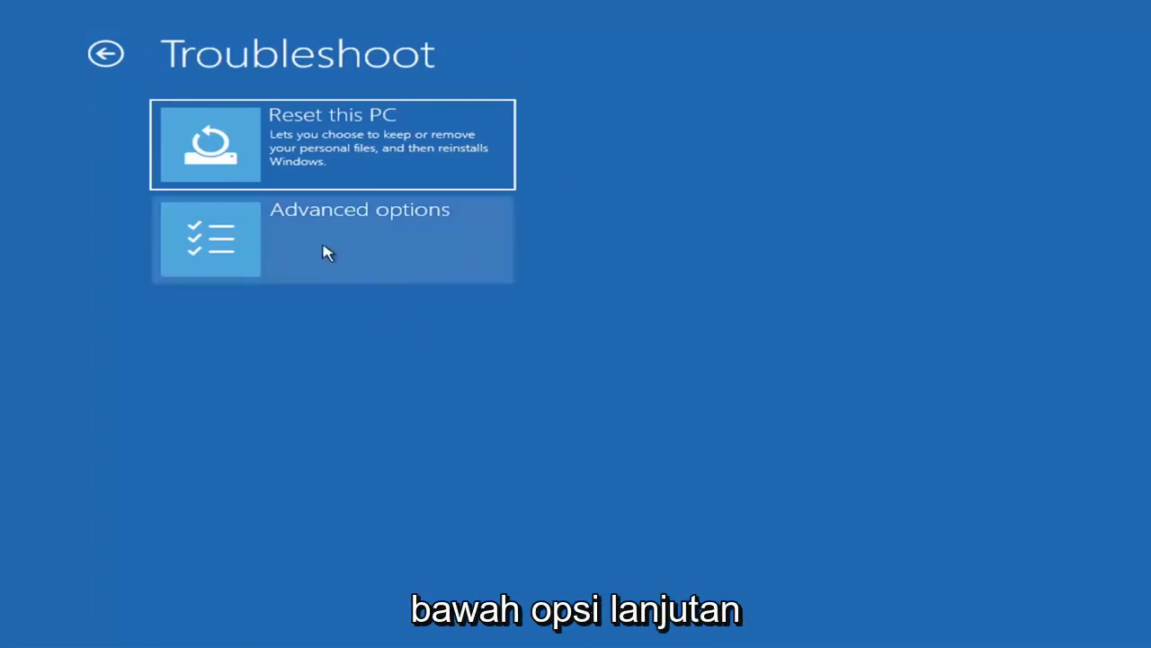
pyautogui.click(360, 245)
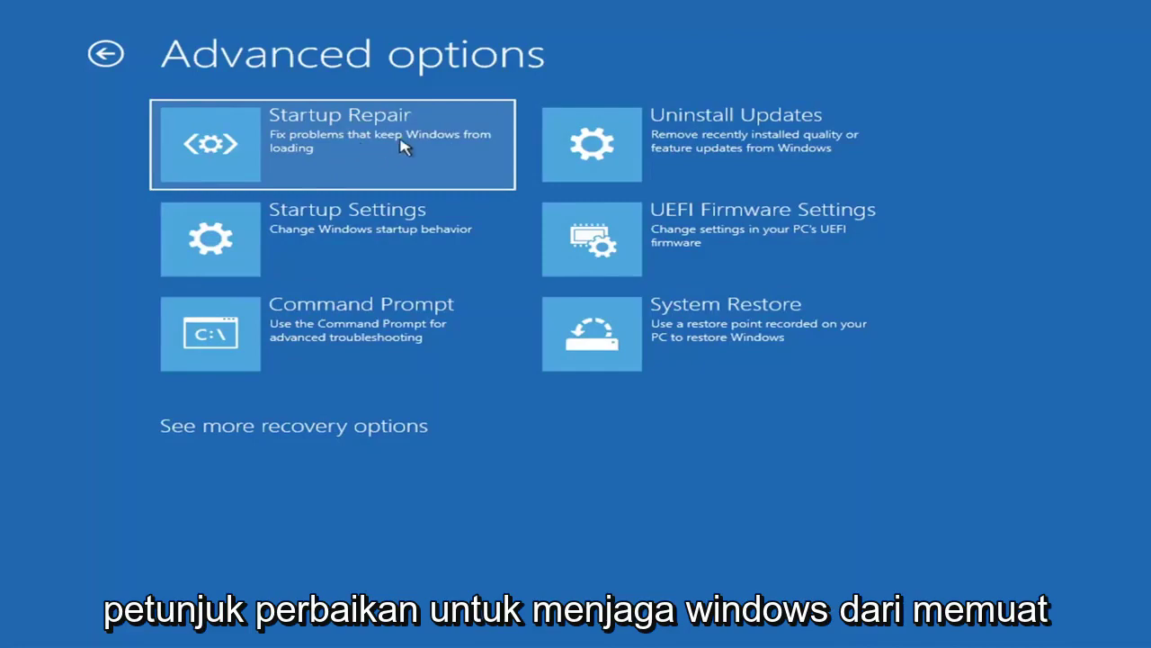
pyautogui.click(305, 153)
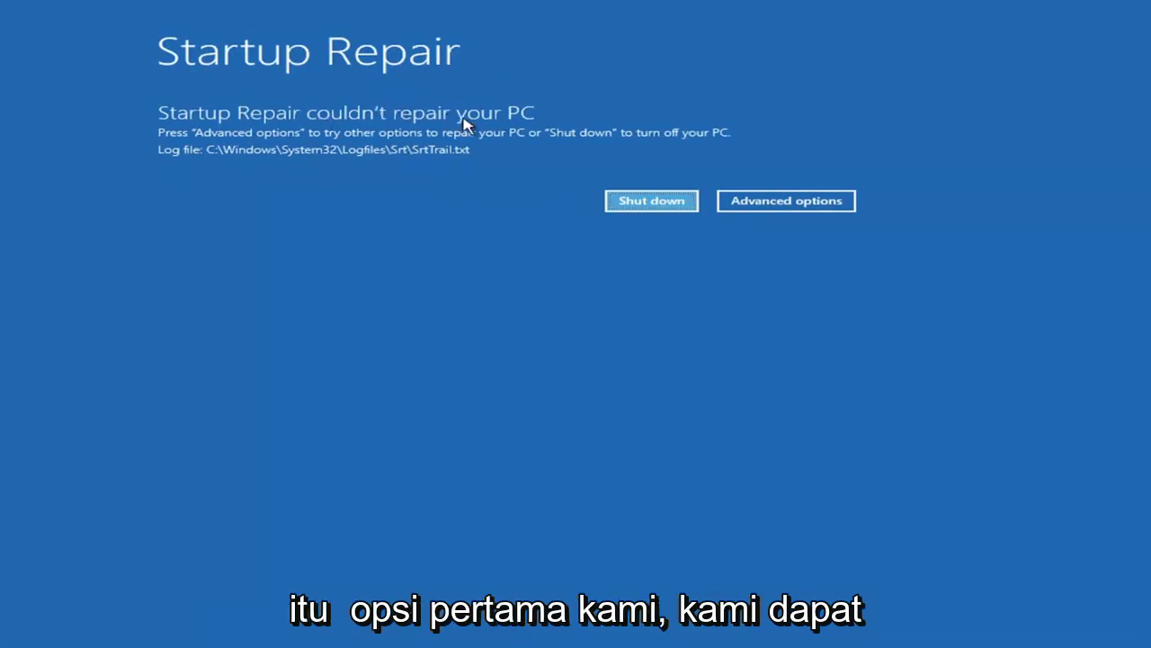
# Step: Return to the advanced troubleshooting options and review the Startup Settings and Uninstall Updates choices
pyautogui.click(800, 202)
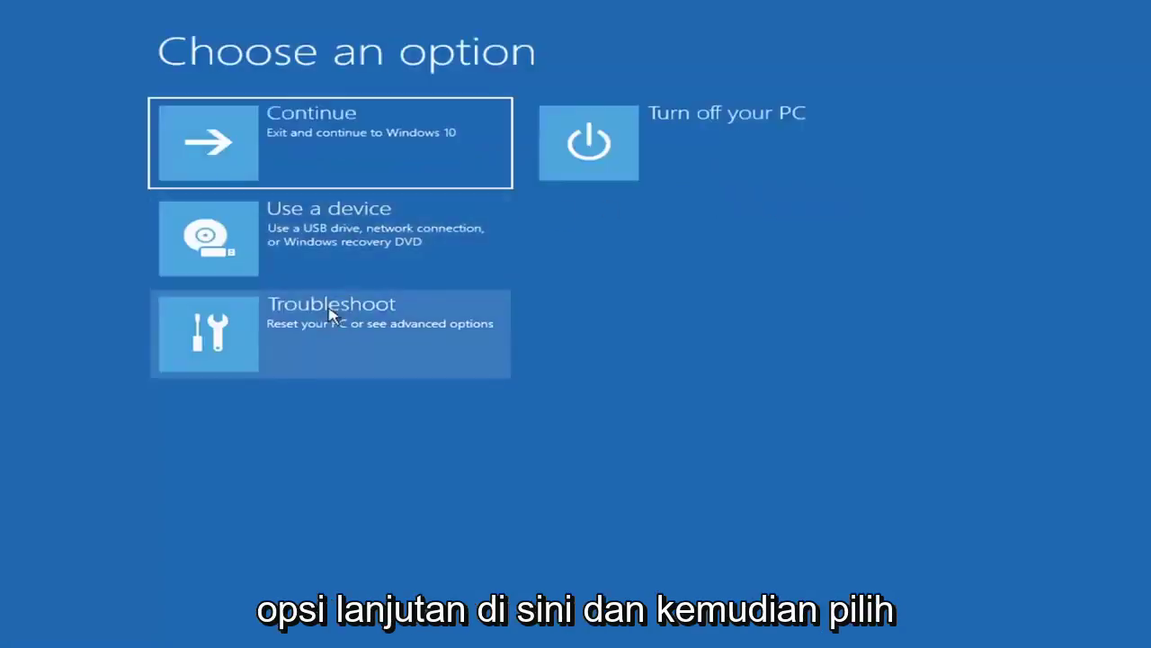
pyautogui.click(291, 342)
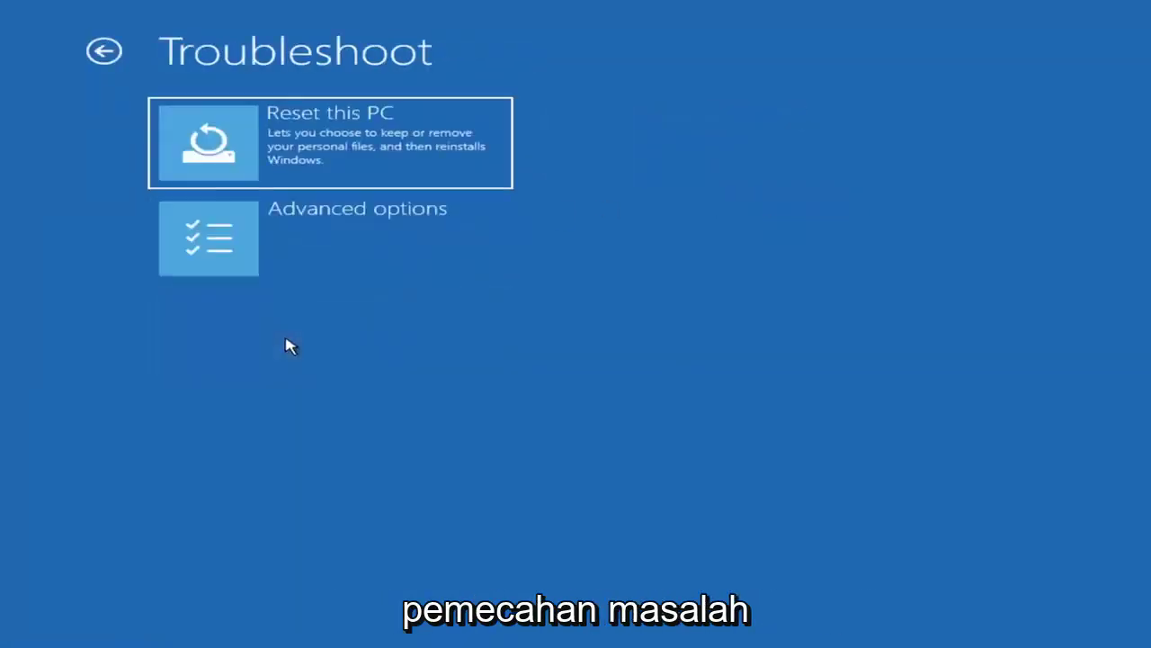
pyautogui.click(301, 253)
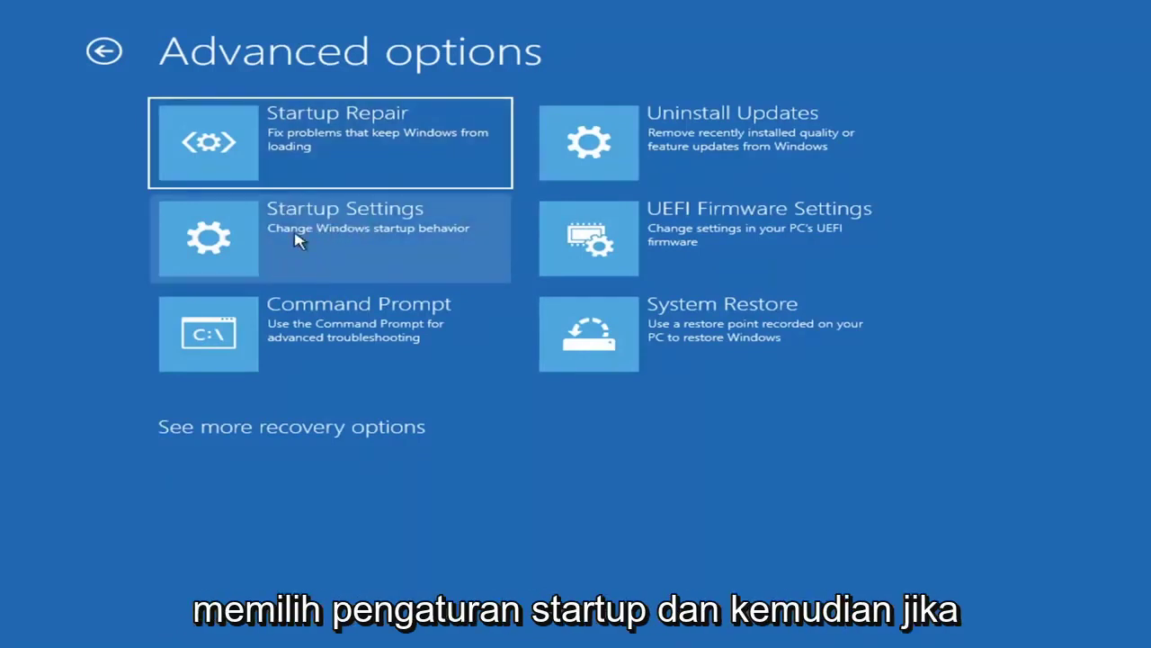
pyautogui.click(297, 238)
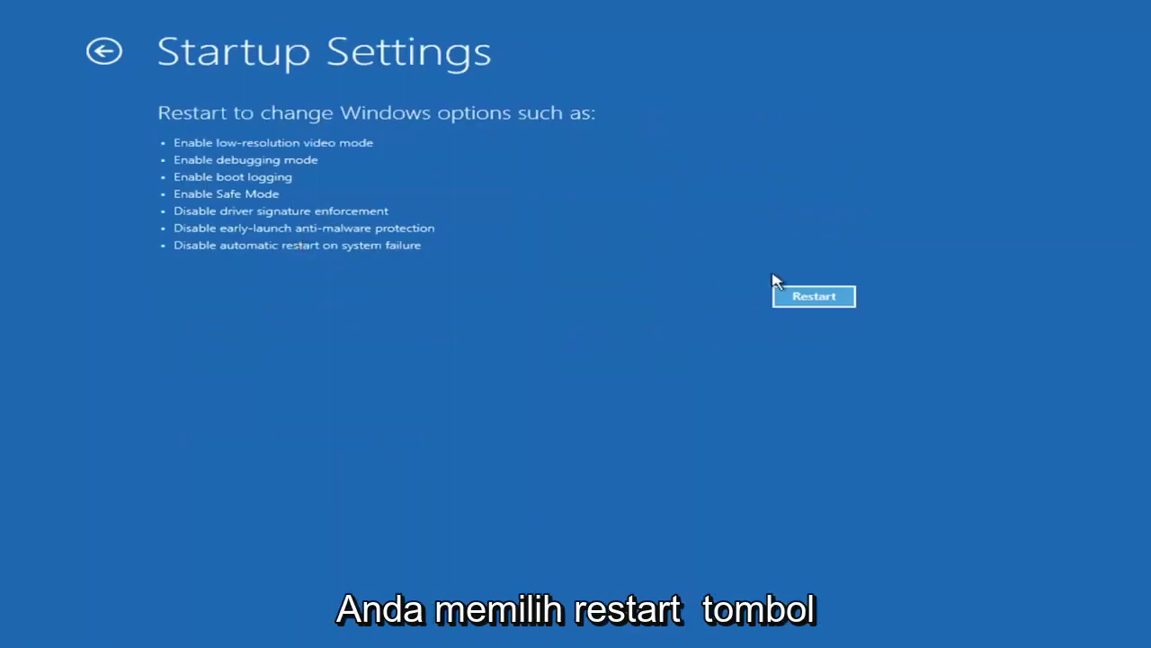
pyautogui.click(809, 305)
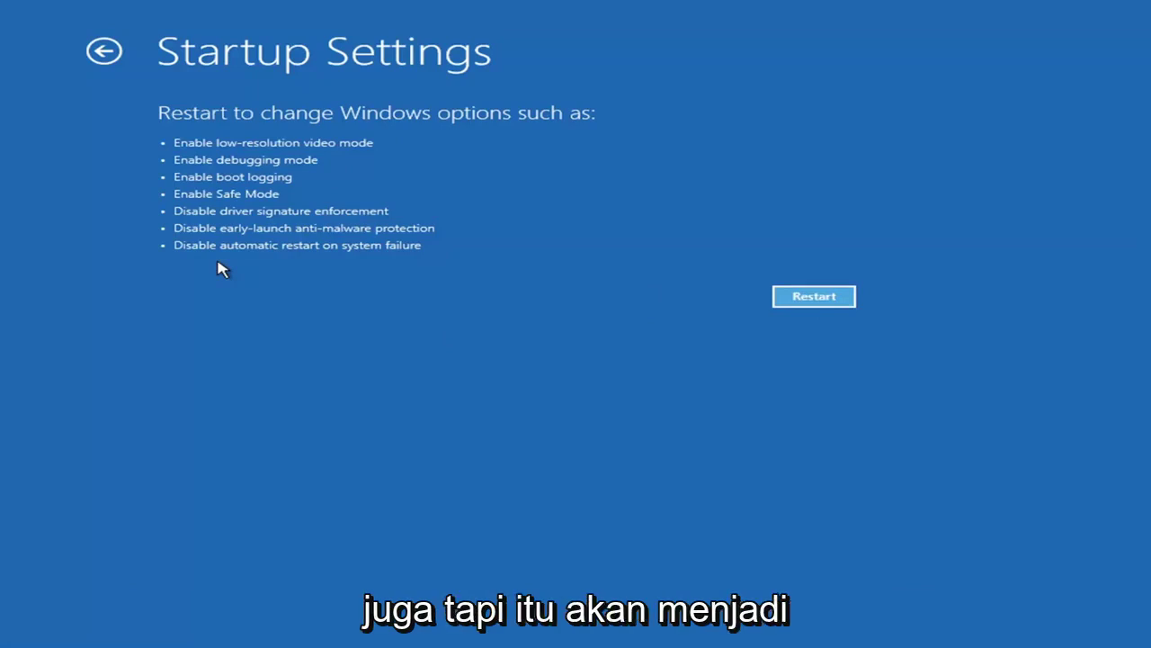
pyautogui.click(99, 52)
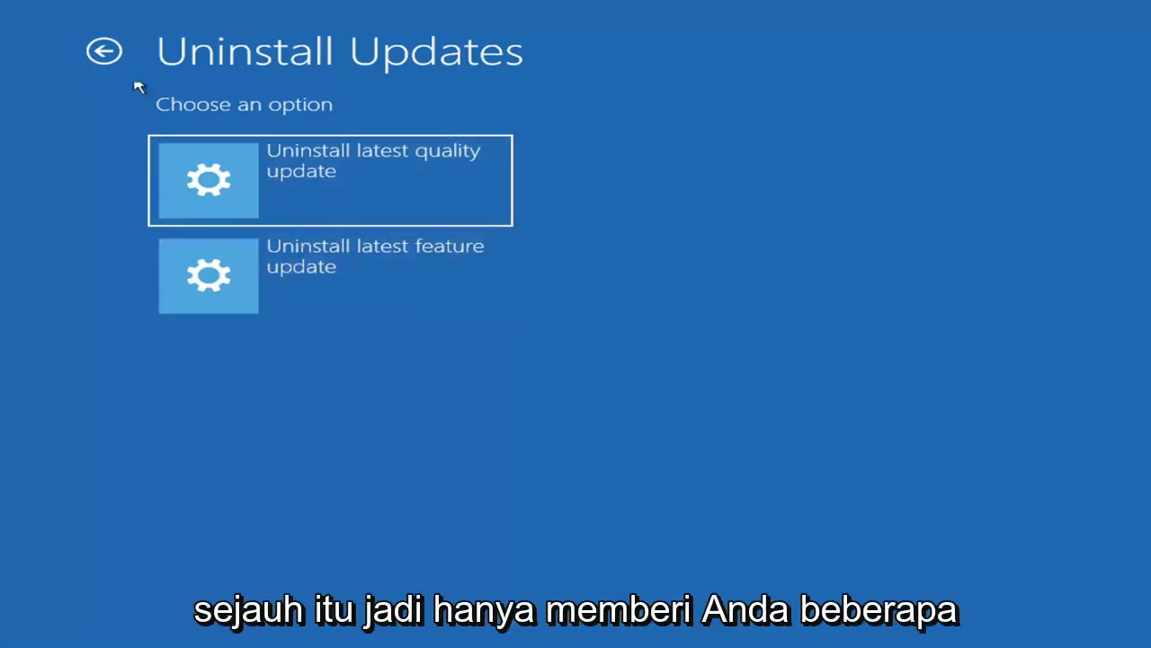
pyautogui.click(104, 52)
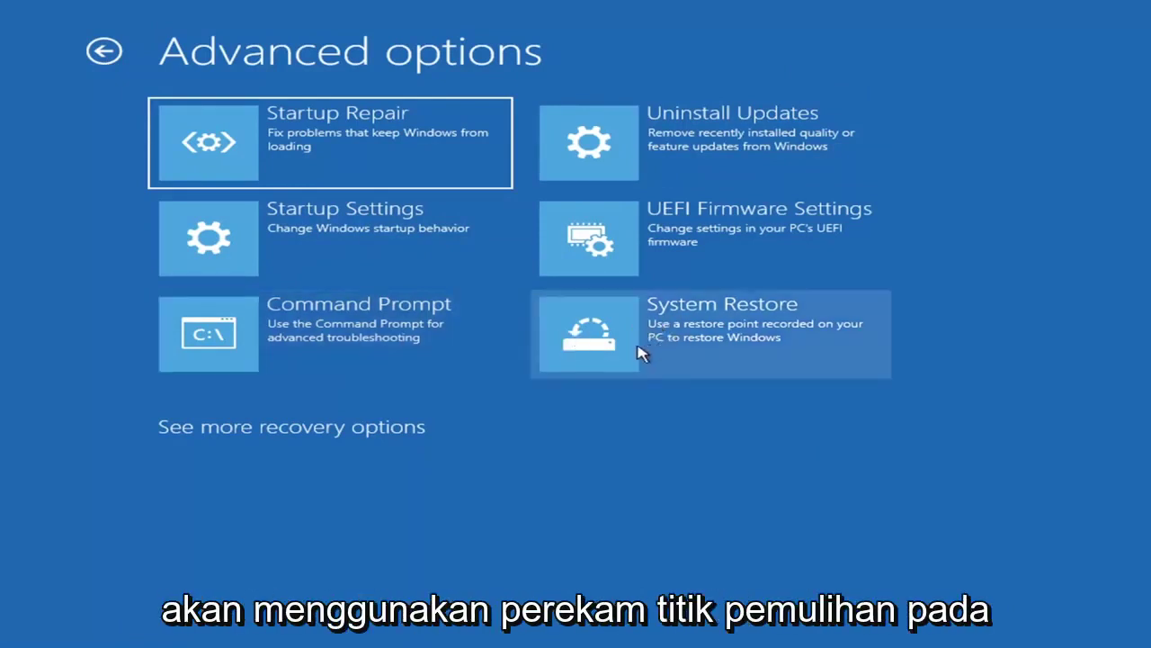
# Step: Run System Restore with the "Before Updates" restore point of 7/9/2021 12:37:05 PM, restart the computer and dismiss the completion notice
pyautogui.click(745, 347)
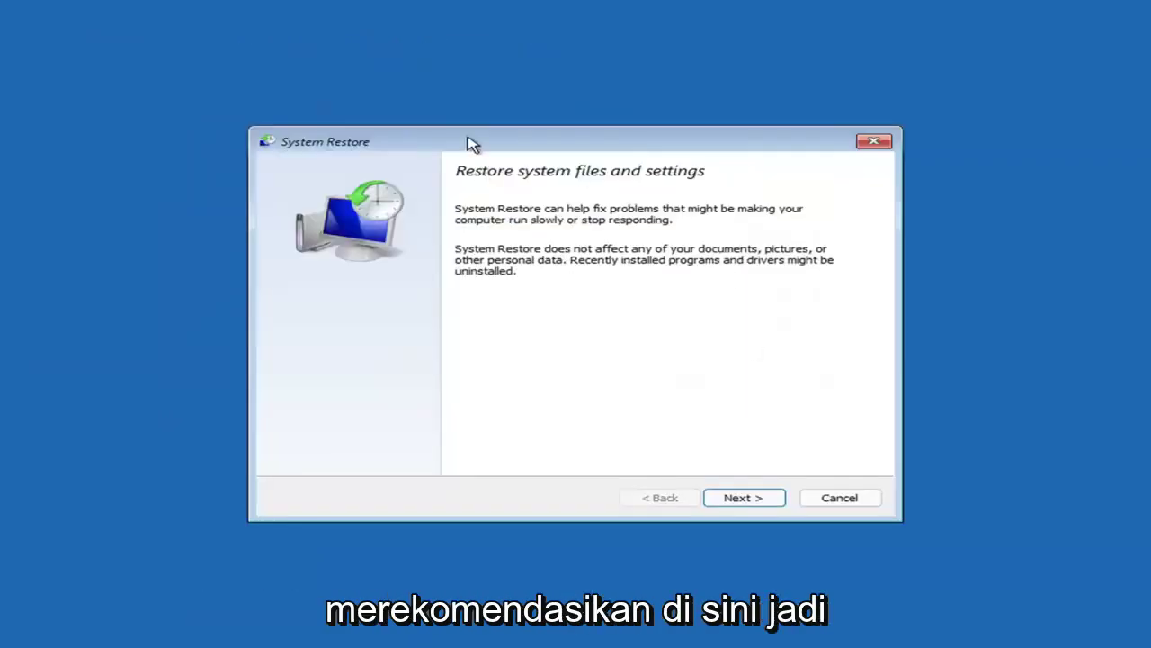
pyautogui.click(734, 497)
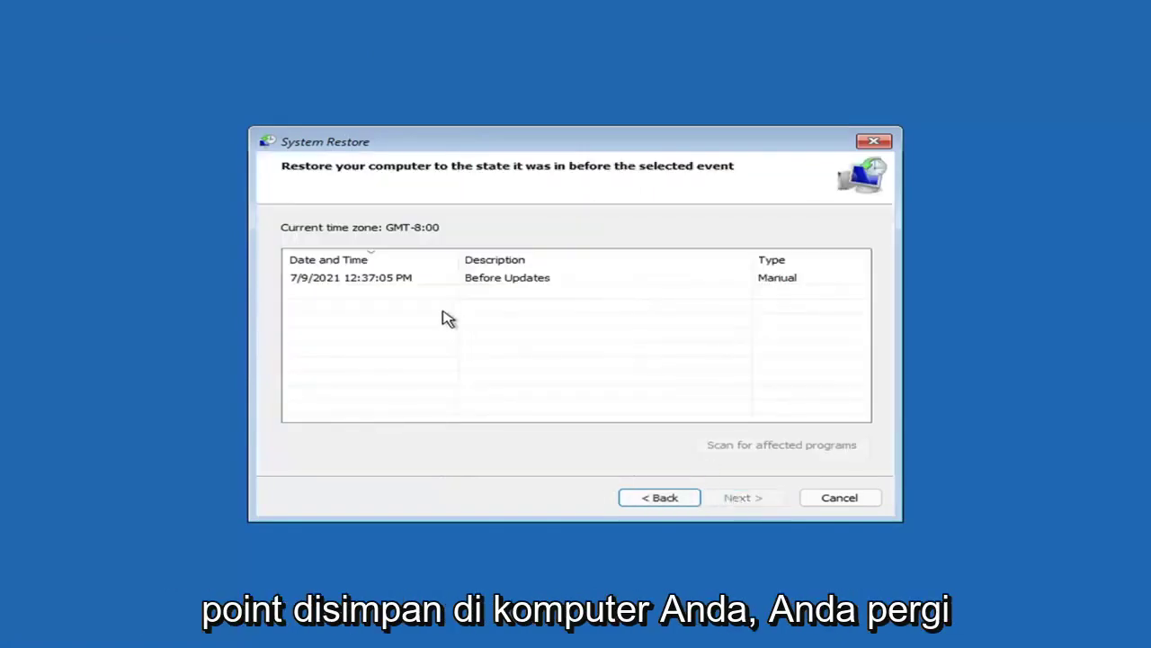
pyautogui.click(357, 286)
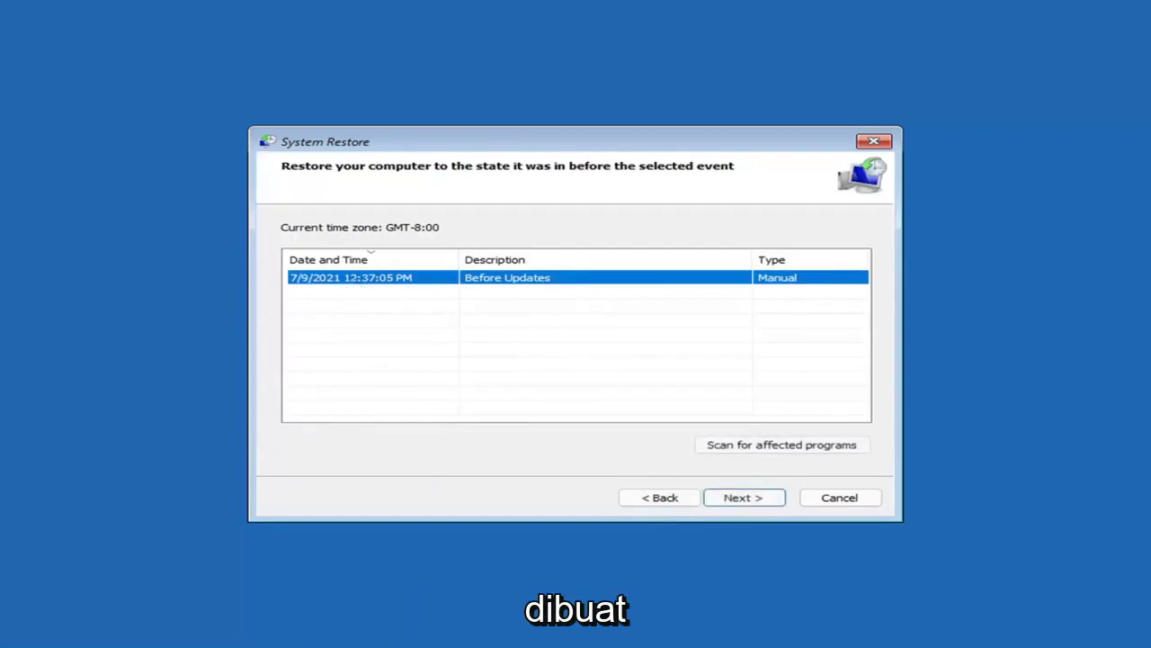
pyautogui.click(756, 502)
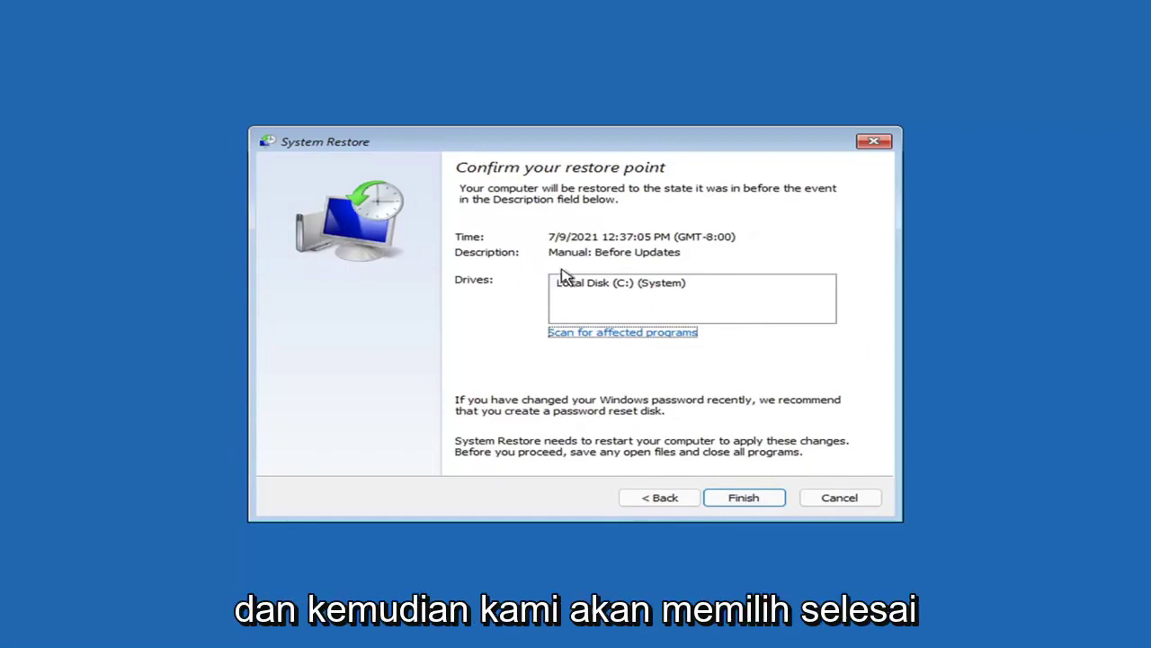
pyautogui.click(744, 504)
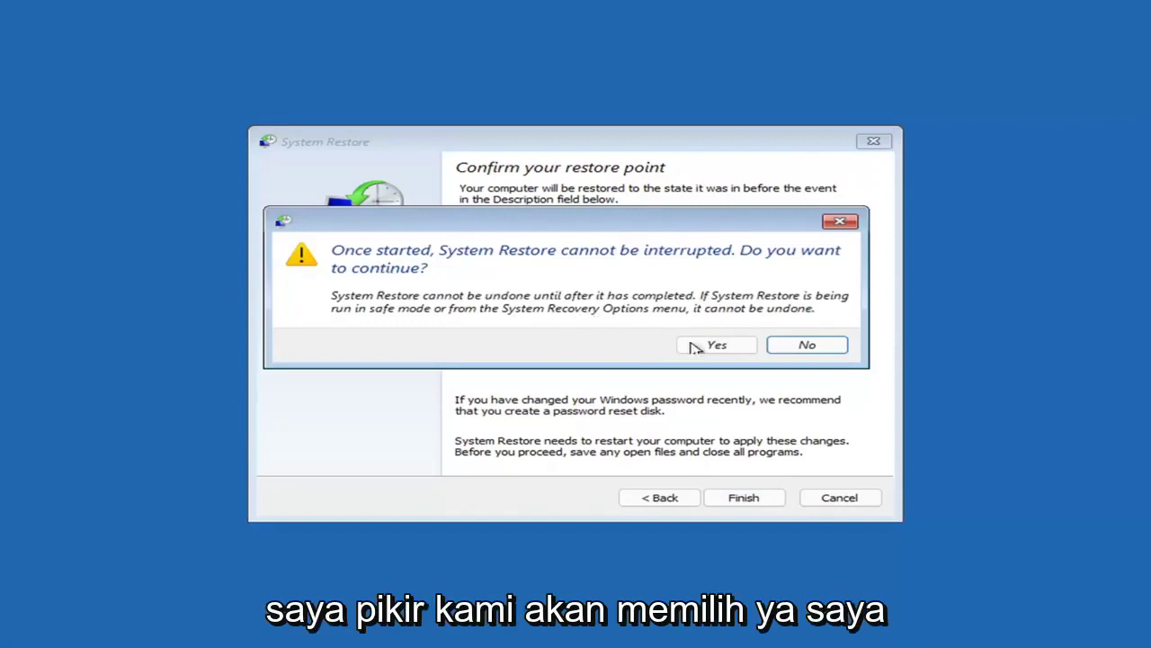
pyautogui.click(717, 349)
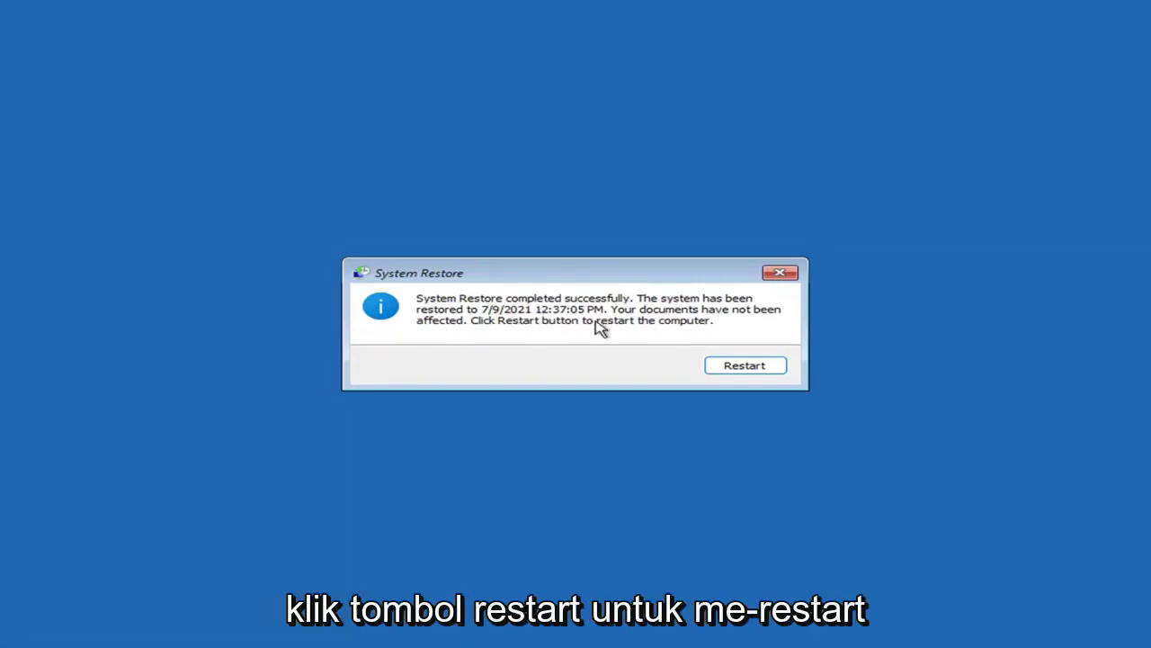
pyautogui.click(736, 369)
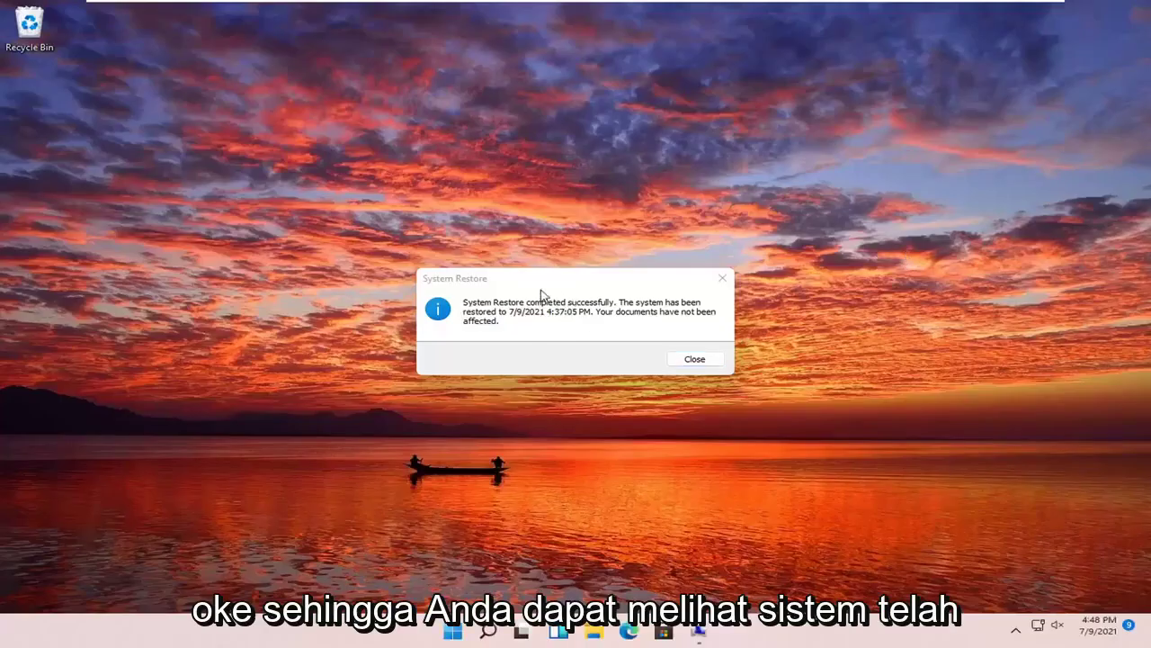
pyautogui.click(723, 278)
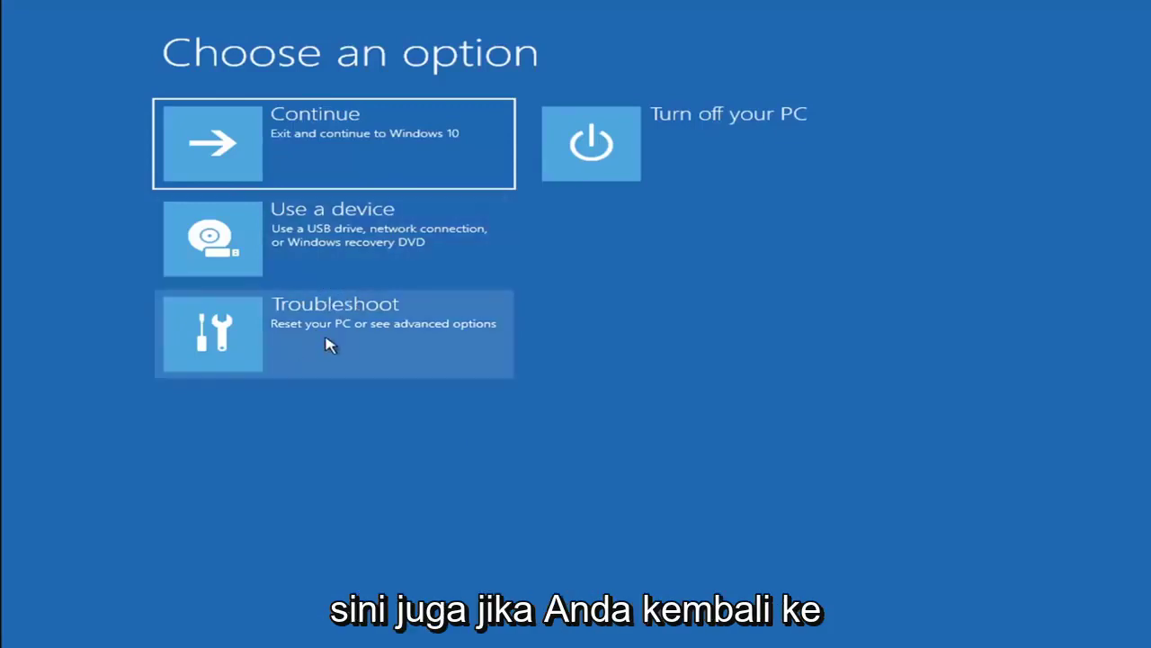
# Step: Examine the Reset this PC choices under Troubleshoot and return to the main recovery options
pyautogui.click(337, 340)
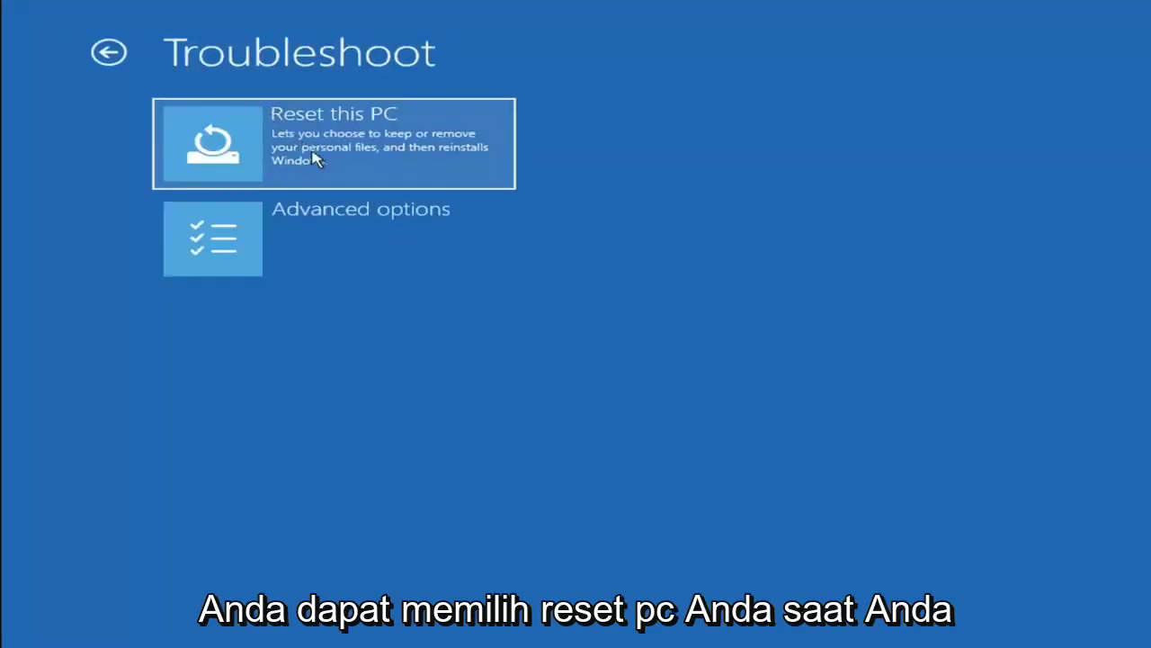
pyautogui.click(378, 164)
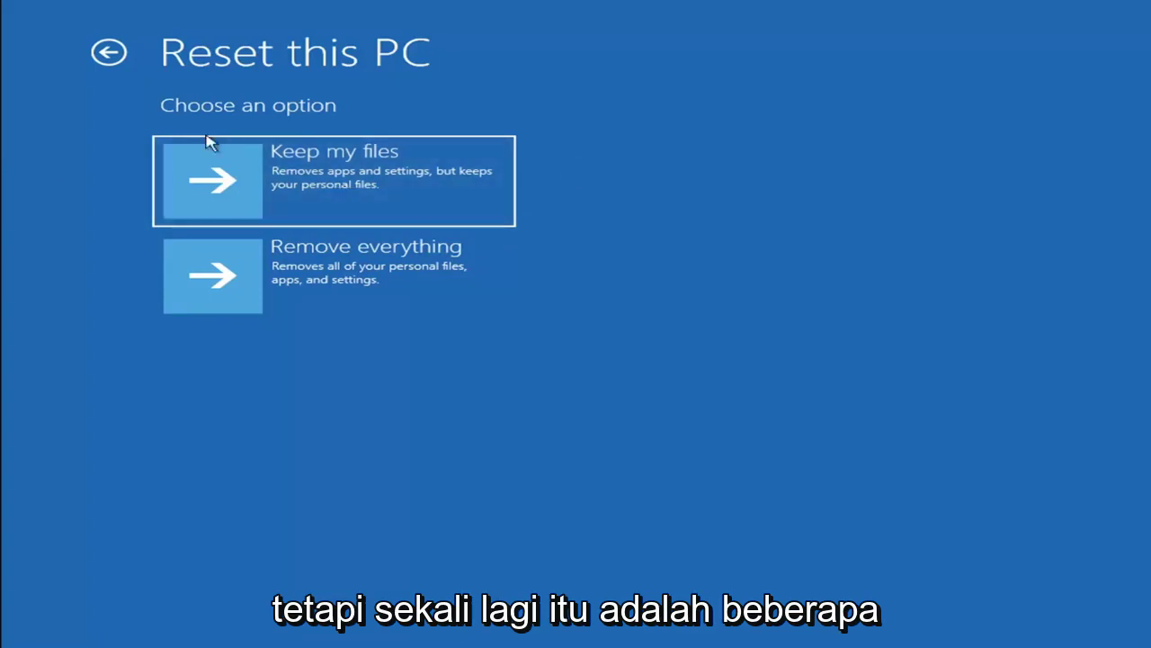
pyautogui.click(109, 52)
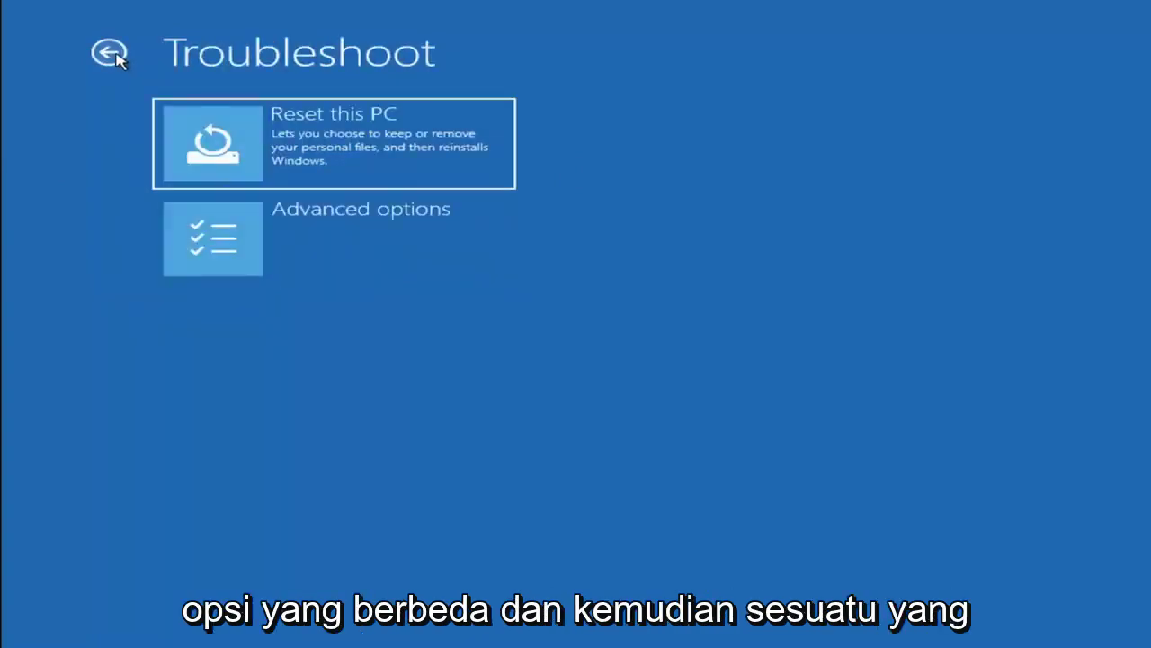
pyautogui.click(109, 53)
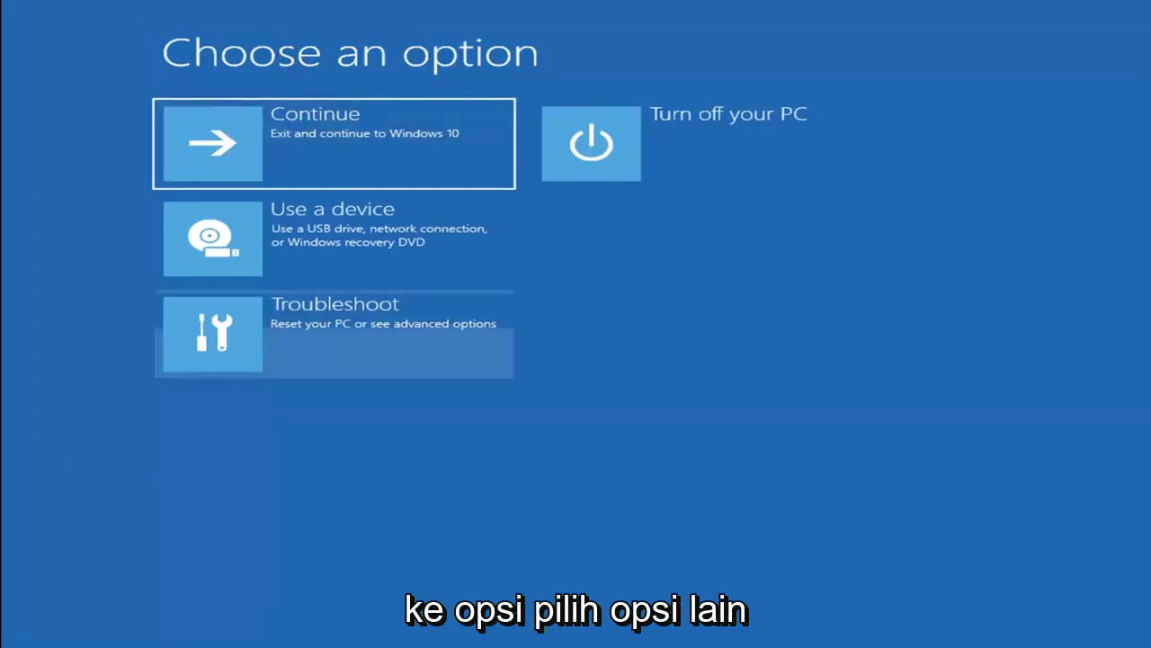
# Step: Open Command Prompt from the advanced troubleshooting options
pyautogui.click(350, 342)
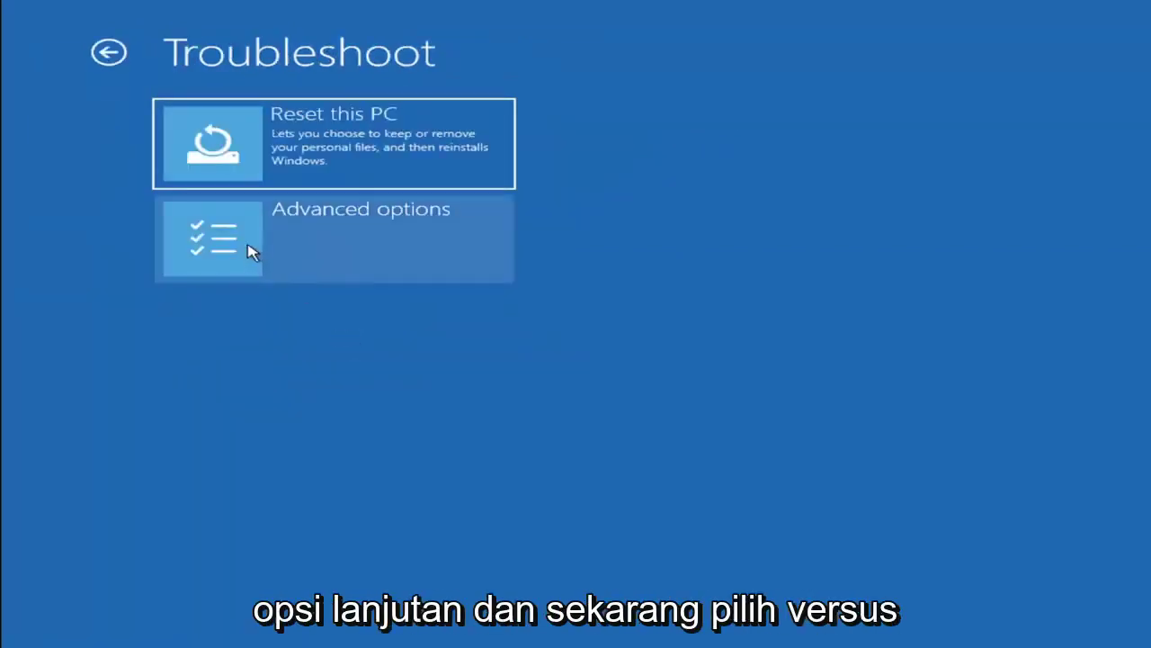
pyautogui.click(351, 250)
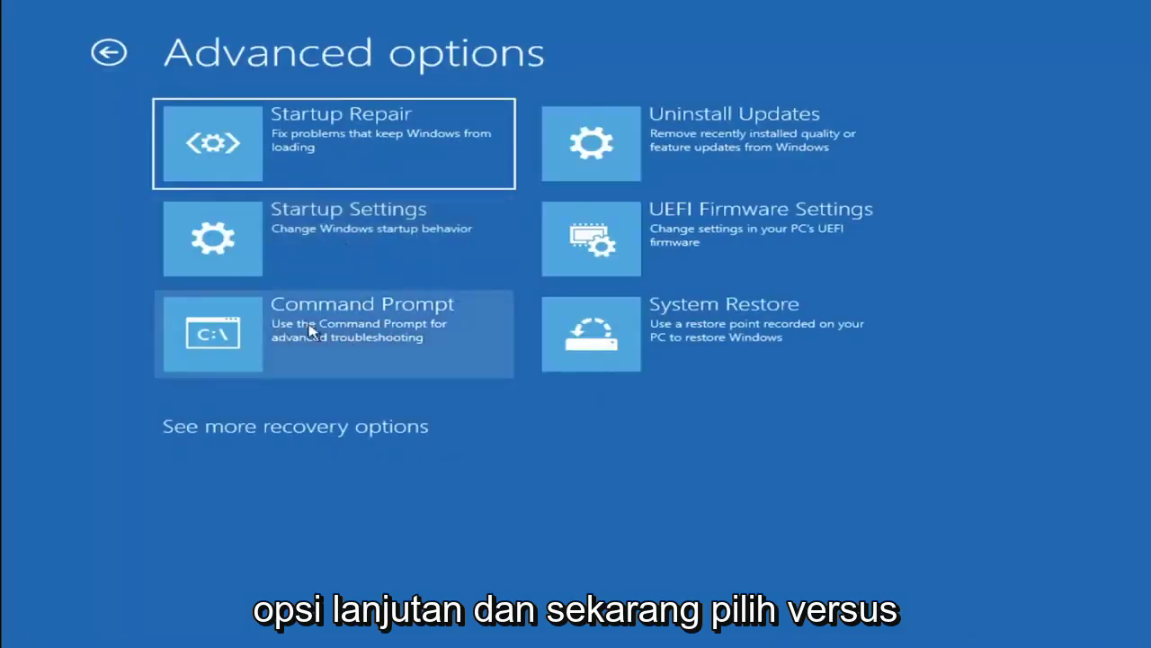
pyautogui.click(270, 345)
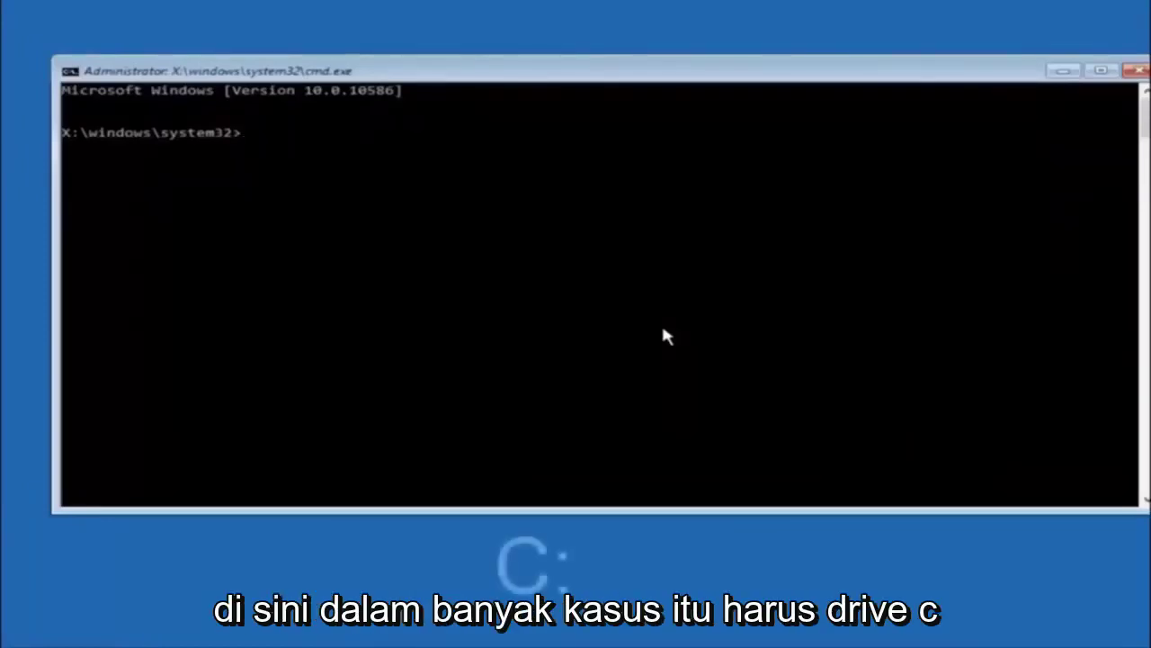
# Step: Switch to the C: drive and list its contents with dir
pyautogui.write('c:')
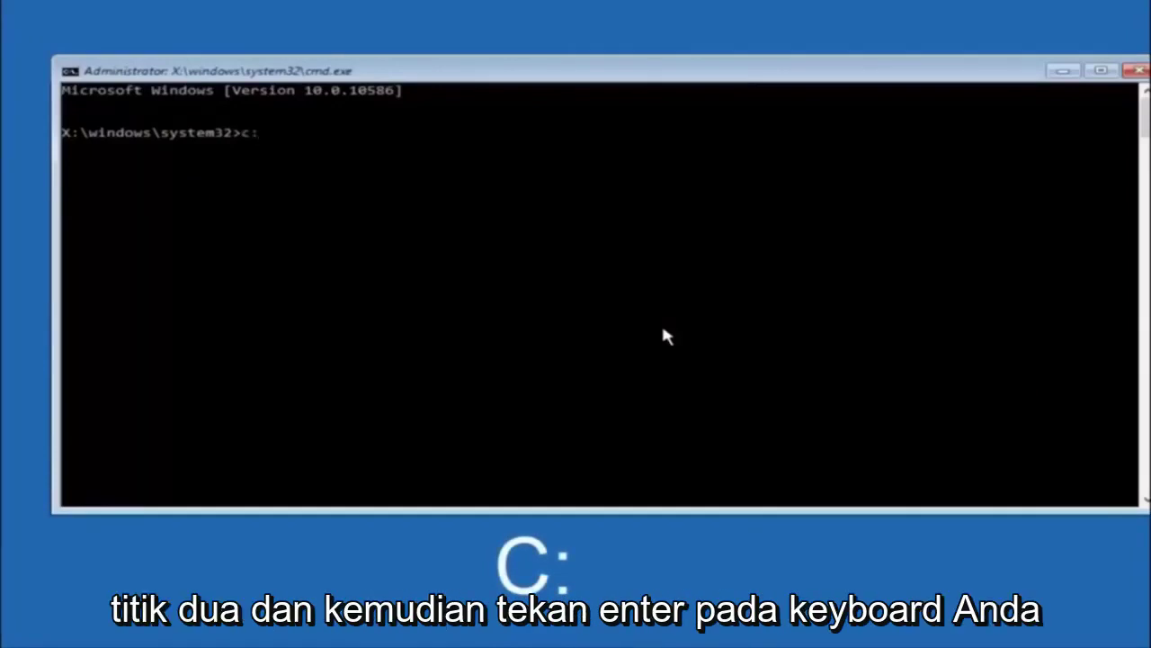
pyautogui.press('Return')
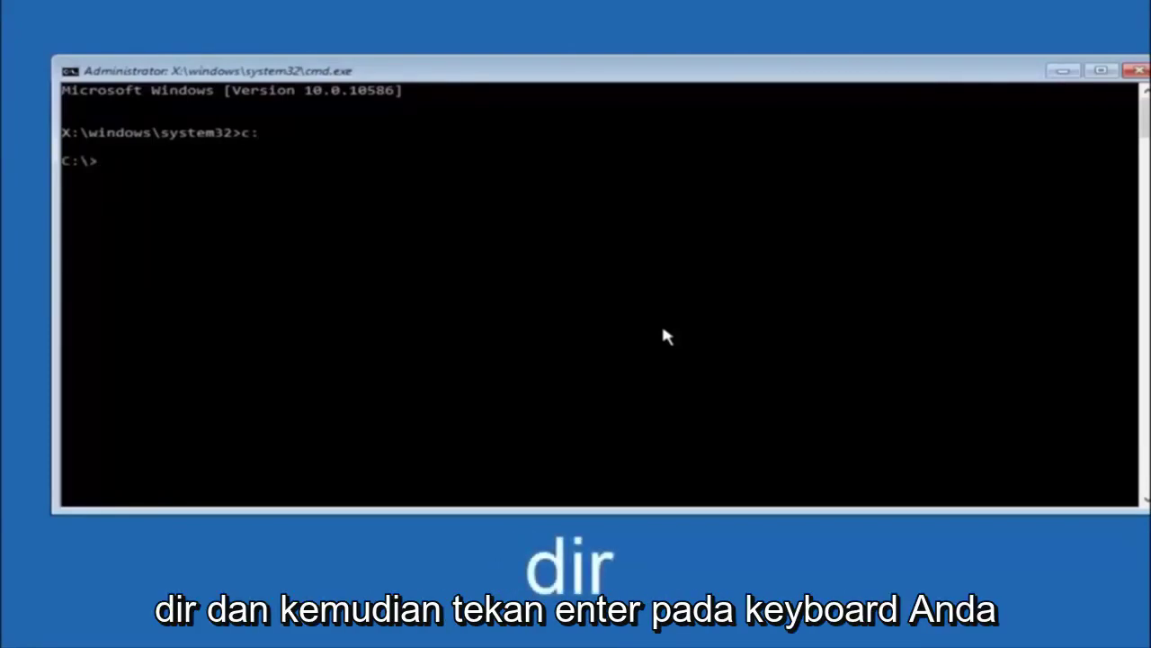
pyautogui.write('dir')
pyautogui.press('Return')
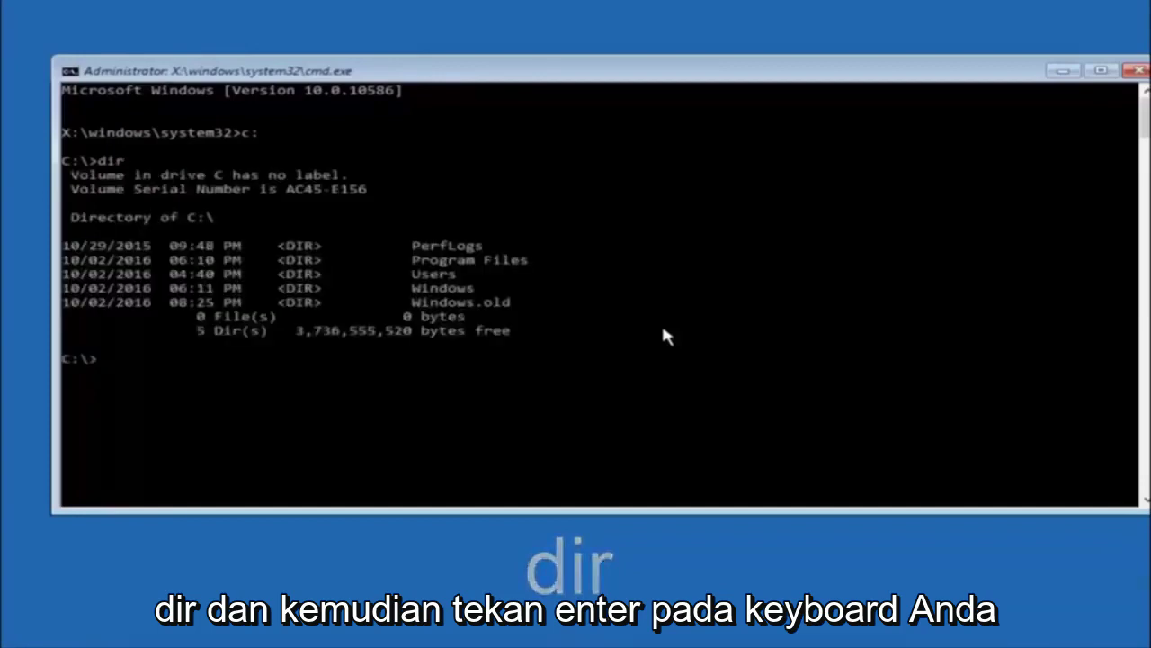
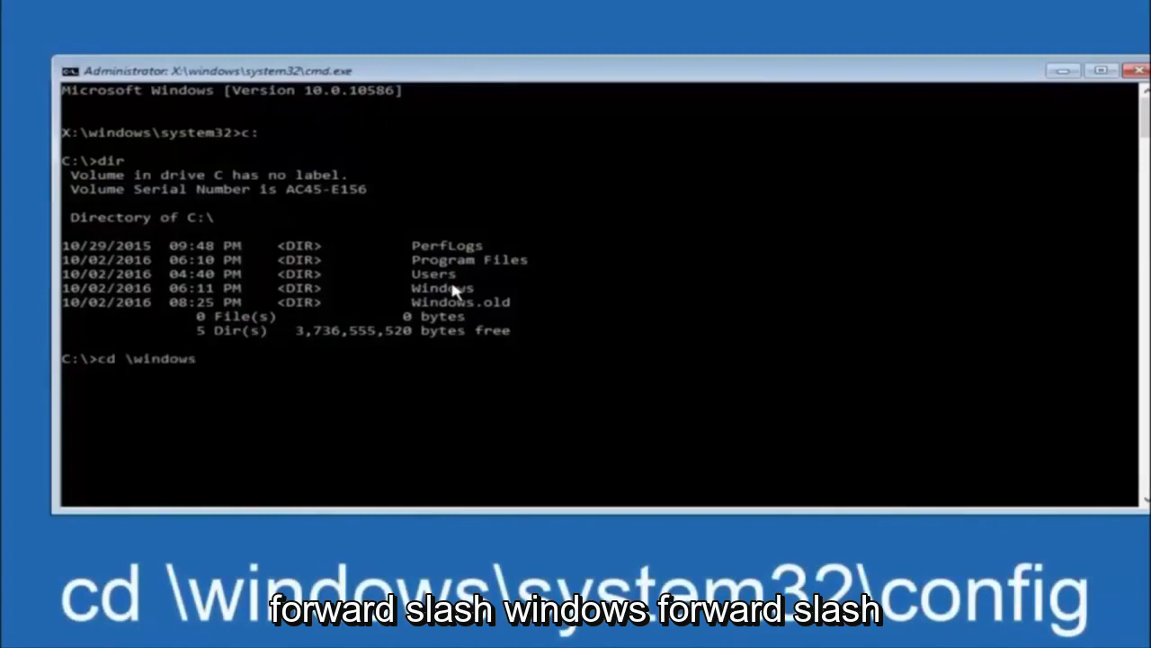
# Step: Change the working directory to \windows\system32\config
pyautogui.write('\\sy')
pyautogui.write('stem32')
pyautogui.write('stem32\\config')
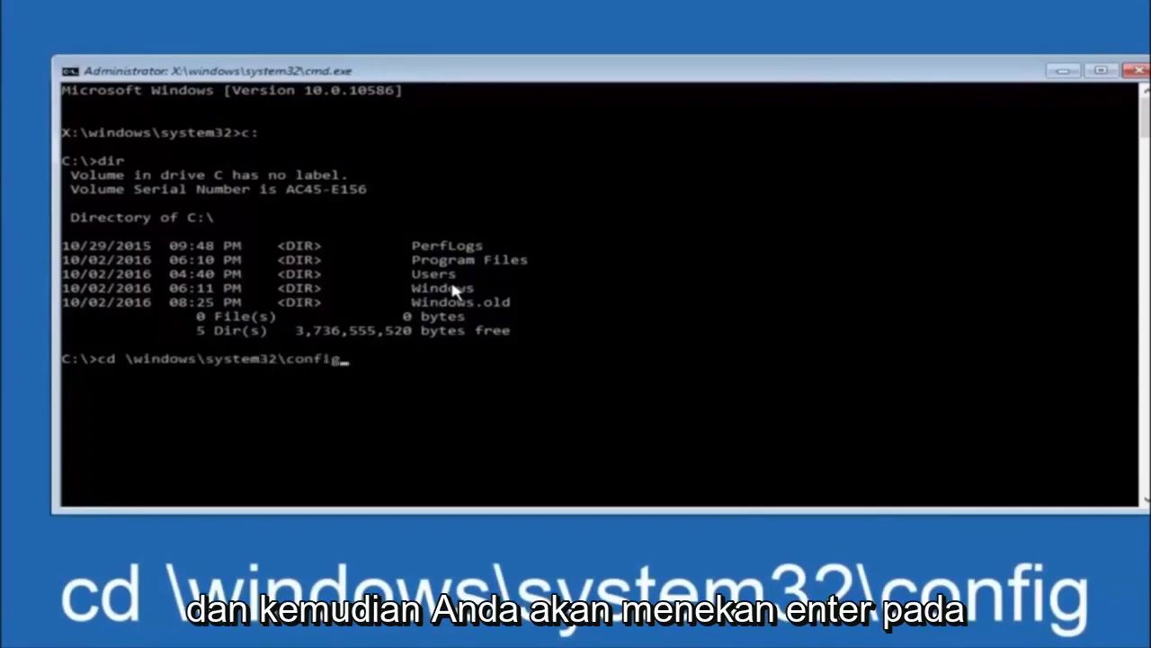
pyautogui.press('Return')
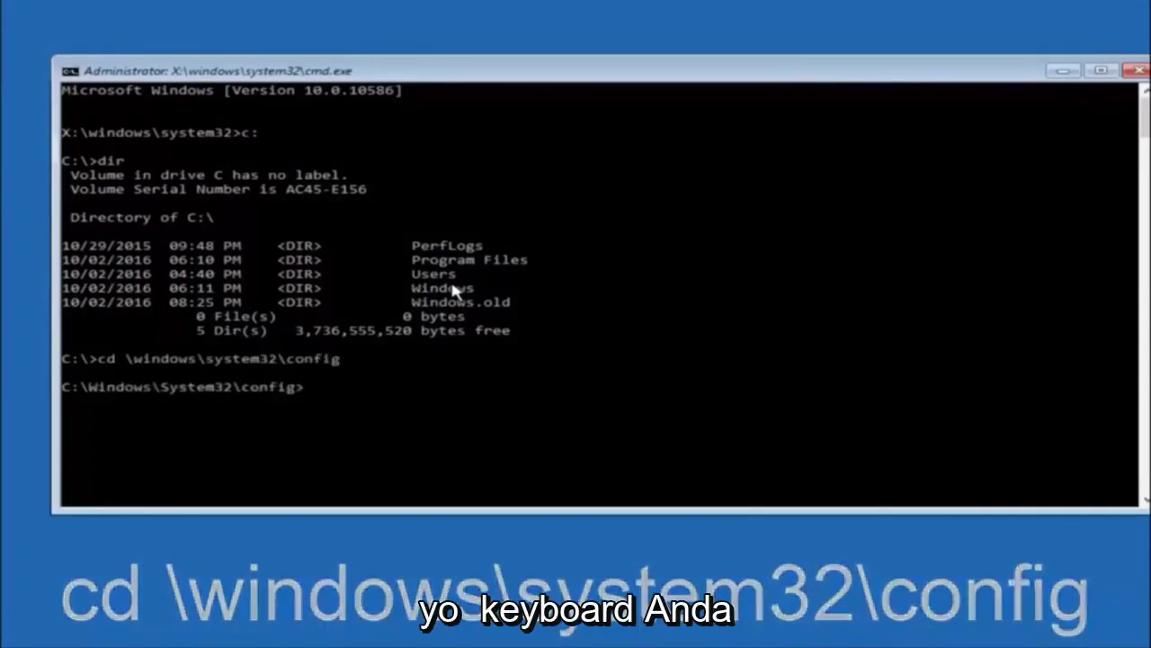
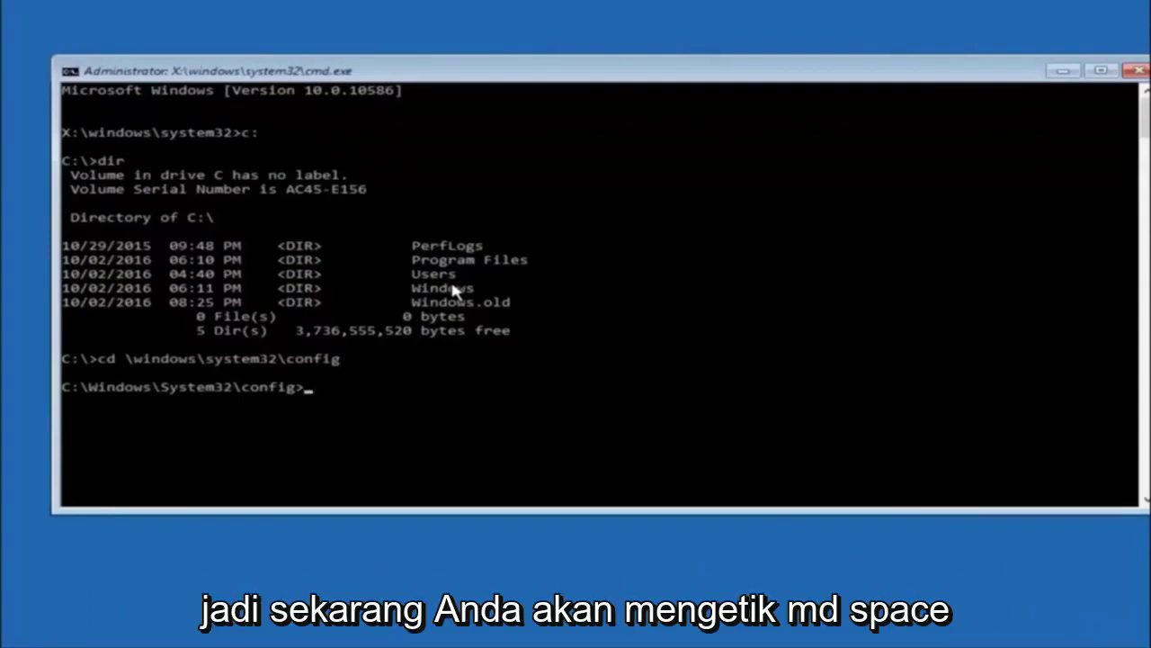
# Step: Create a folder named backup in the config directory with md
pyautogui.write('md ')
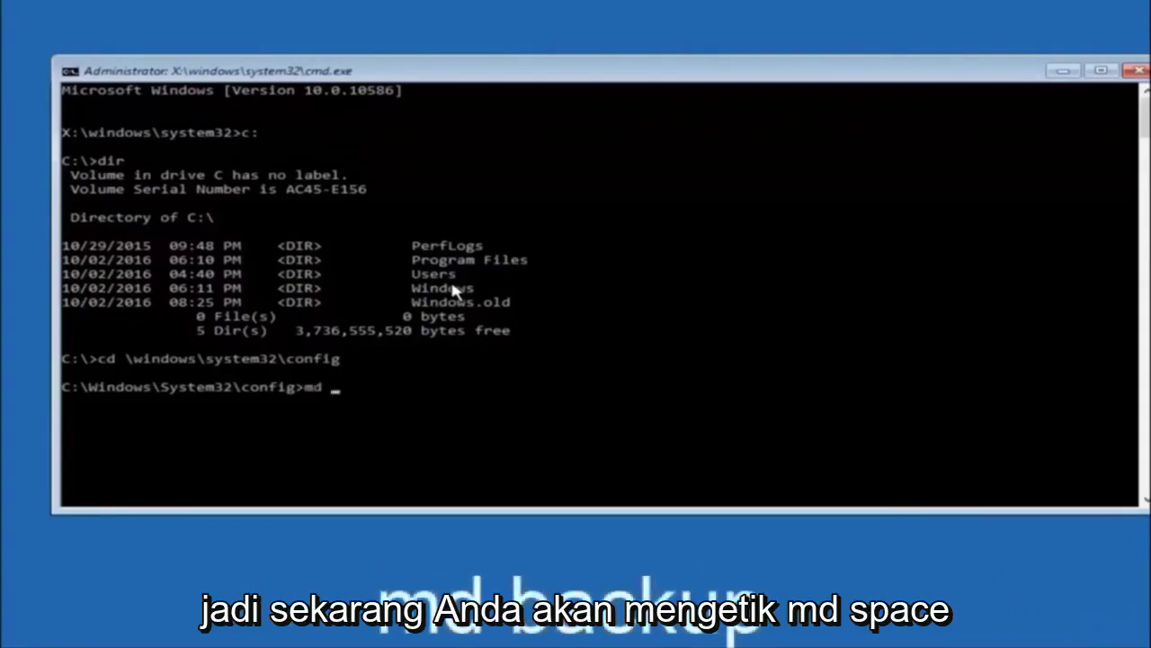
pyautogui.write('backup')
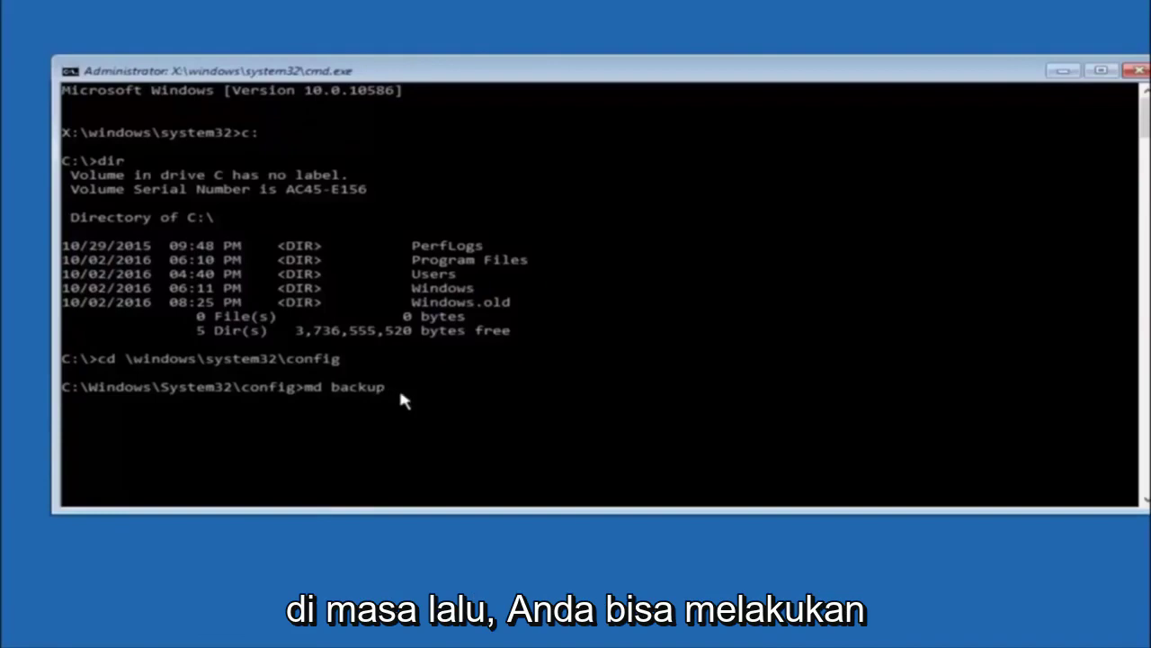
pyautogui.write('1')
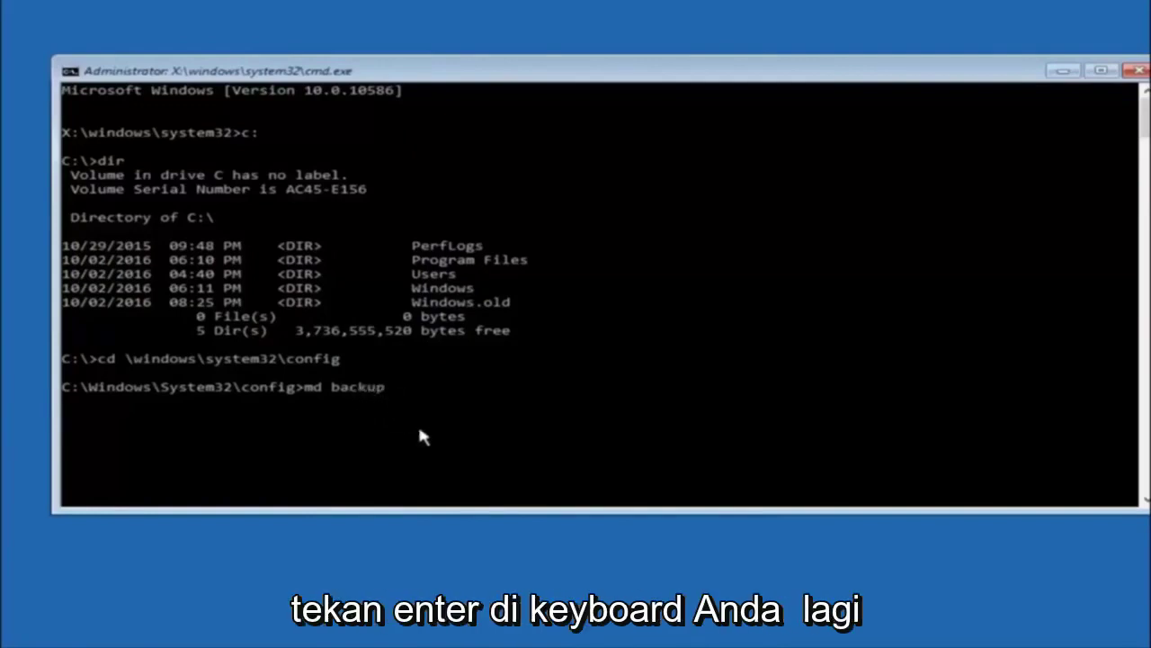
pyautogui.press('Return')
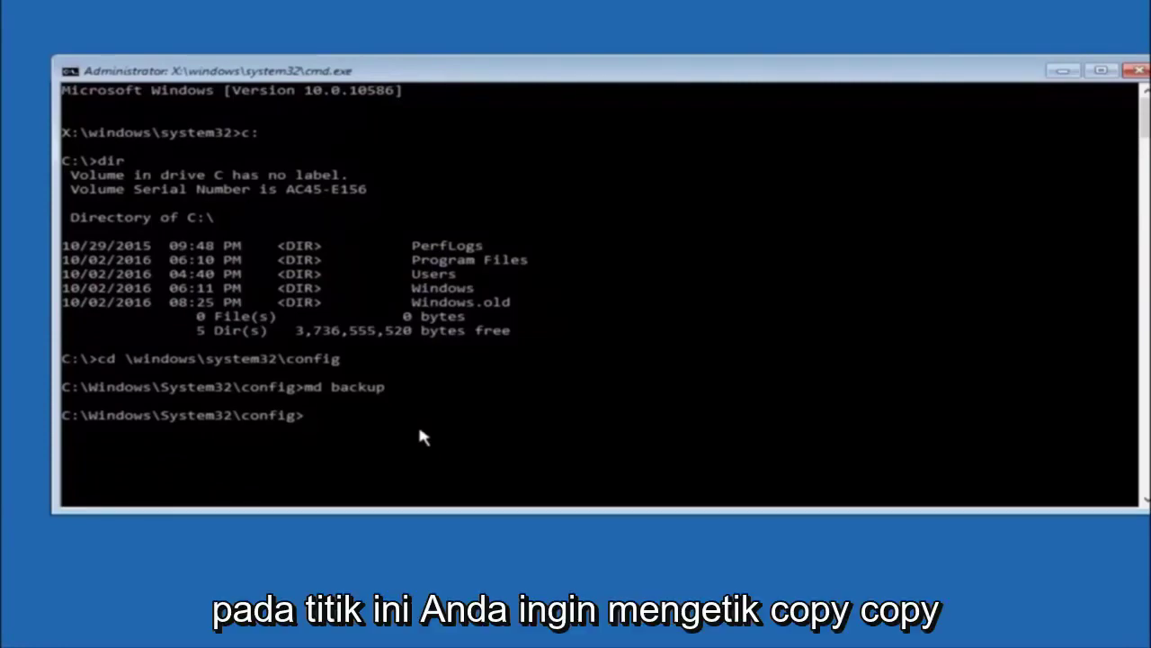
# Step: Copy all files from the config directory into the backup folder with copy *.* backup
pyautogui.write('copy')
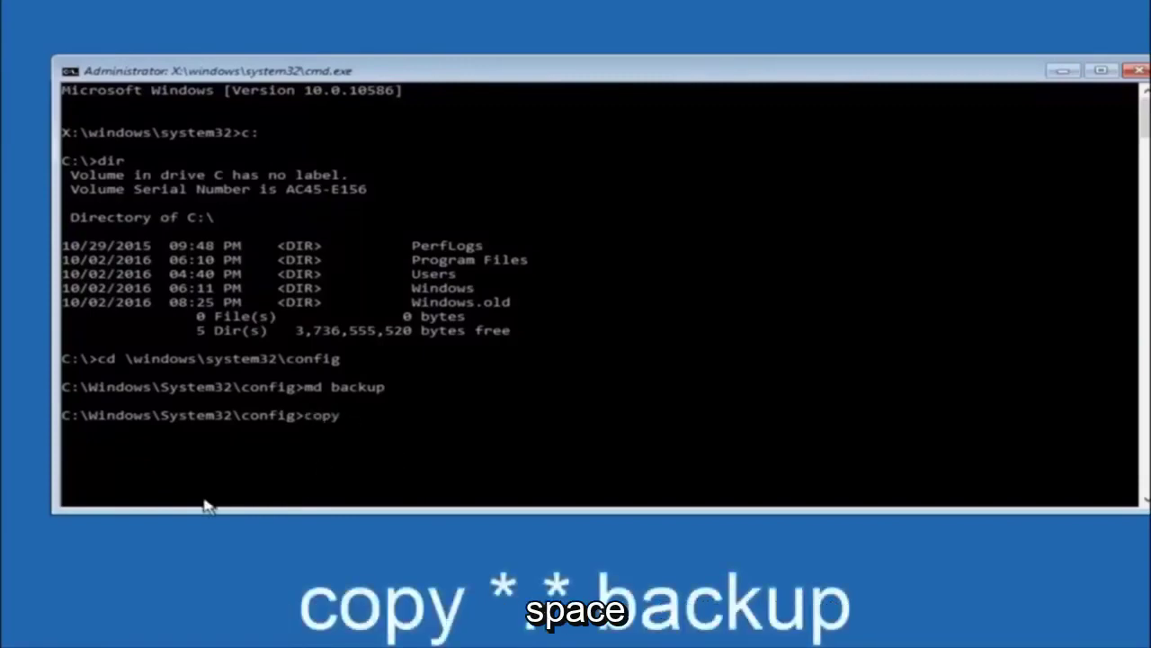
pyautogui.write(' *')
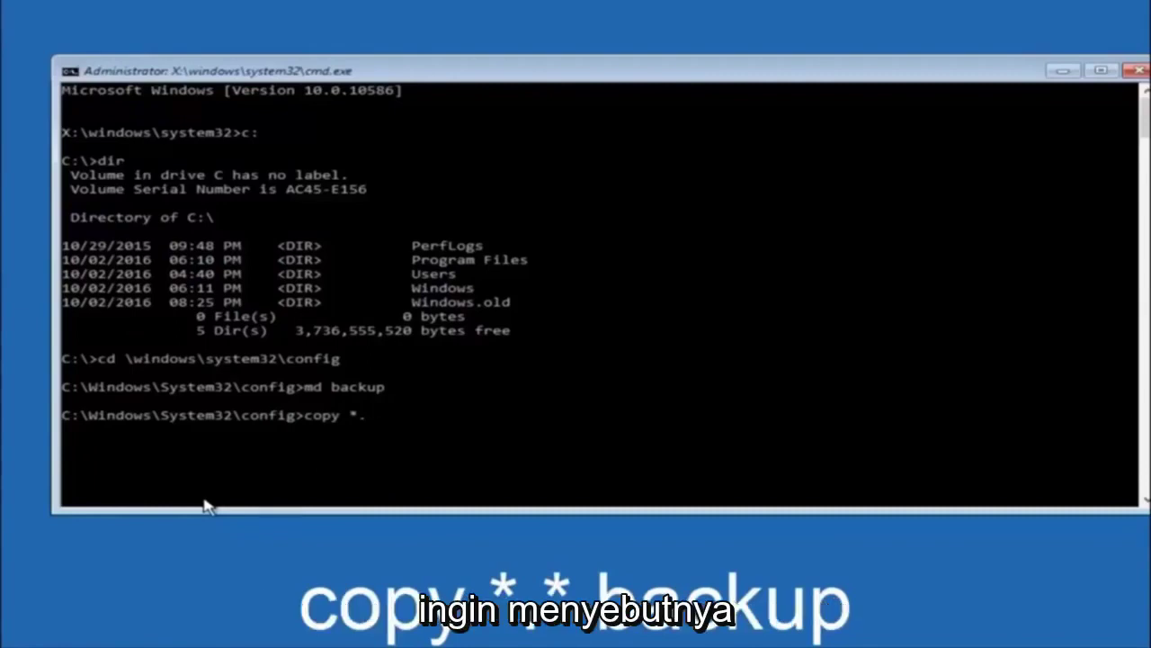
pyautogui.write('*')
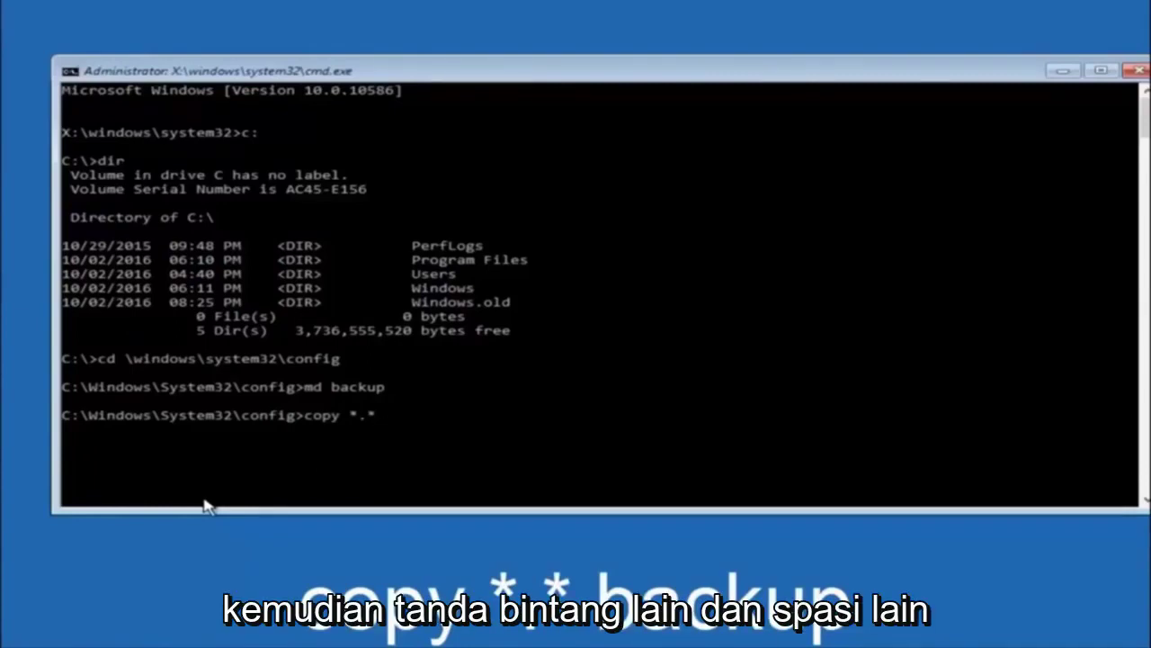
pyautogui.write(' back')
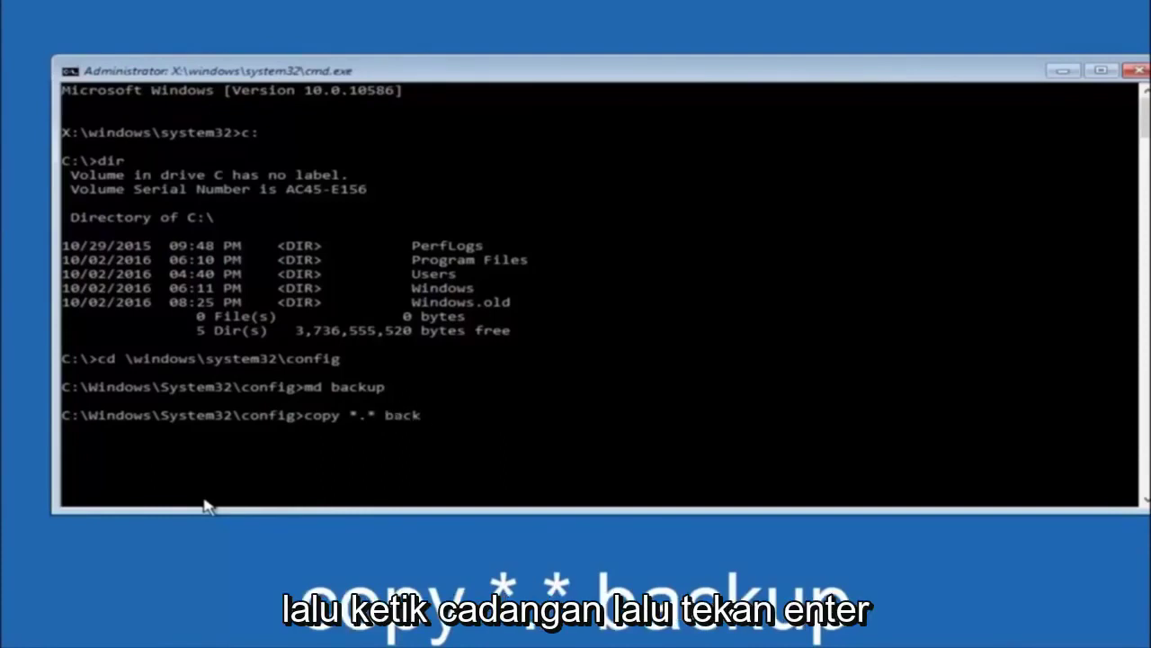
pyautogui.write('up')
pyautogui.press('Return')
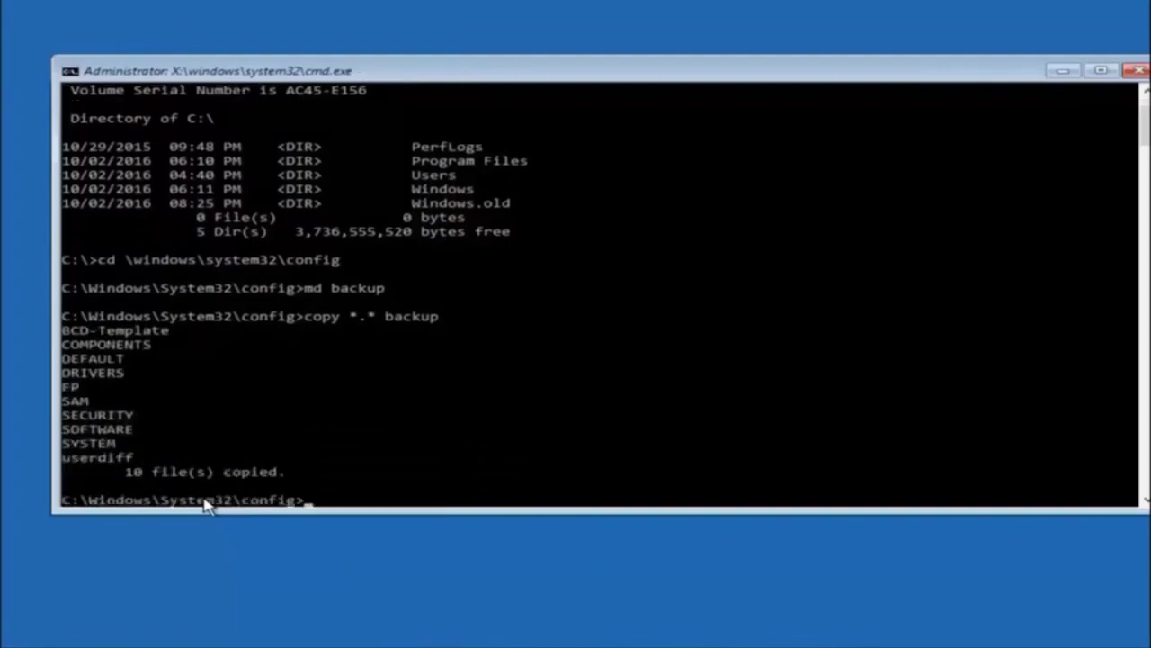
# Step: Change the working directory to regback and list its contents with dir
pyautogui.write('cd')
pyautogui.write('C')
pyautogui.write('D reg')
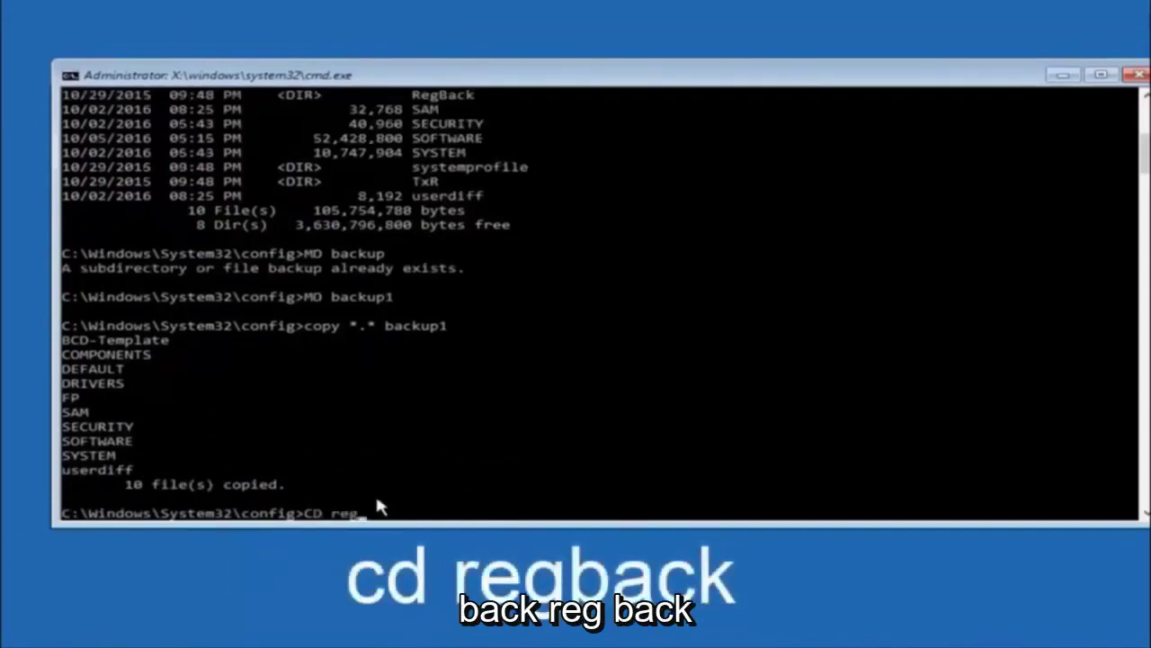
pyautogui.write('ack')
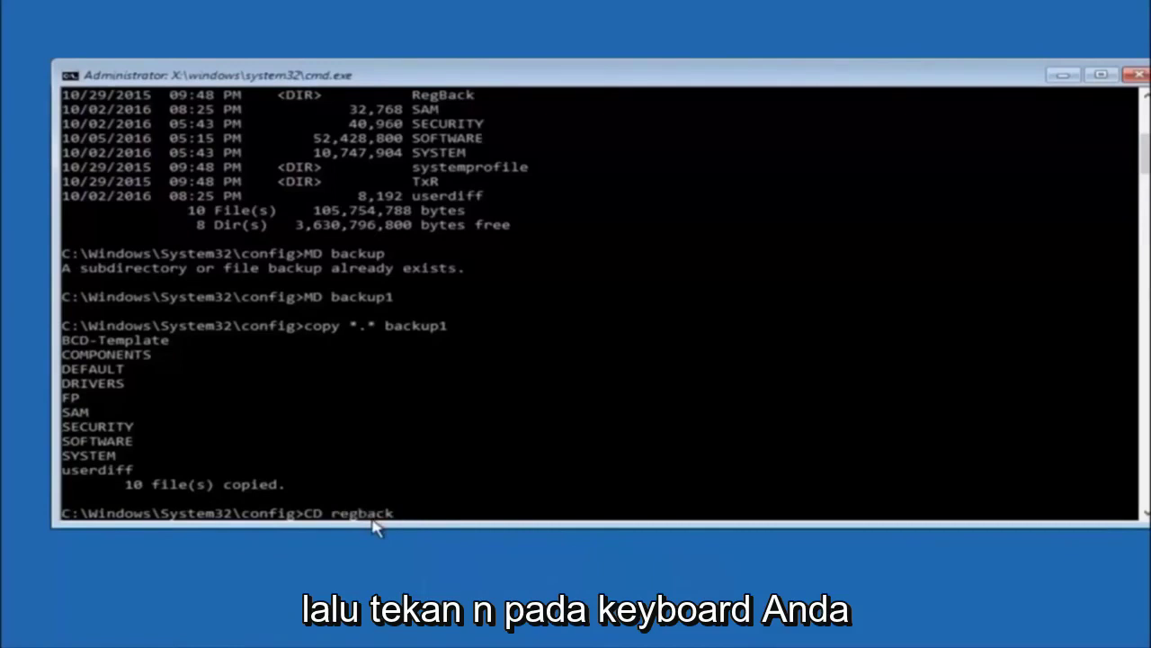
pyautogui.press('Return')
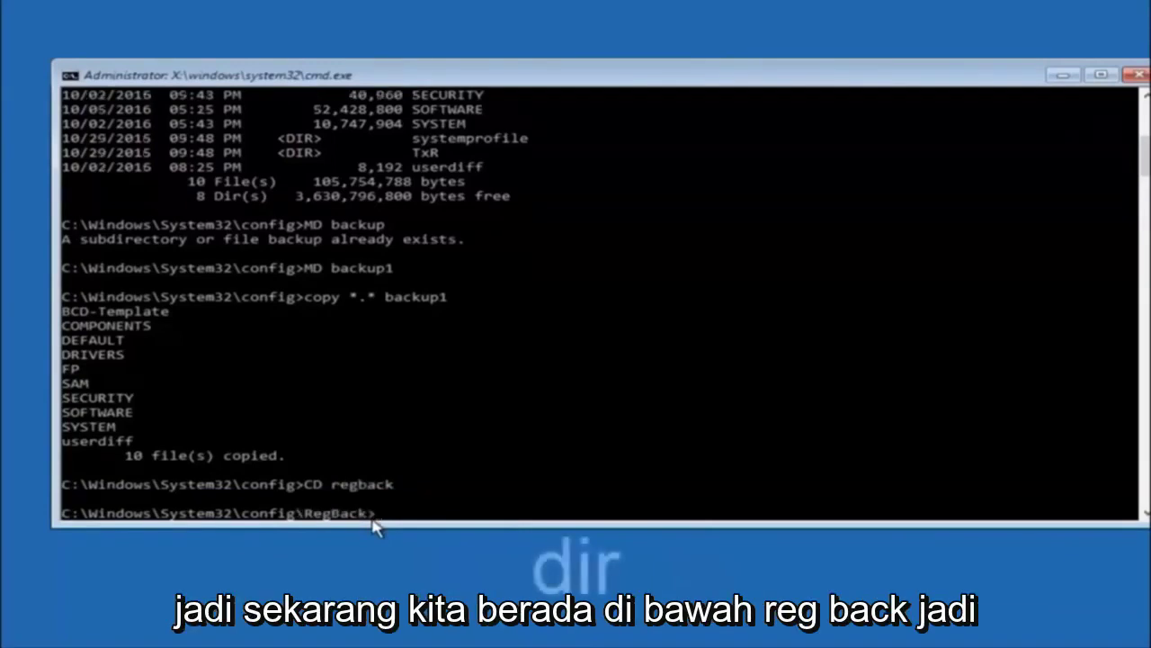
pyautogui.write('dir')
pyautogui.press('Return')
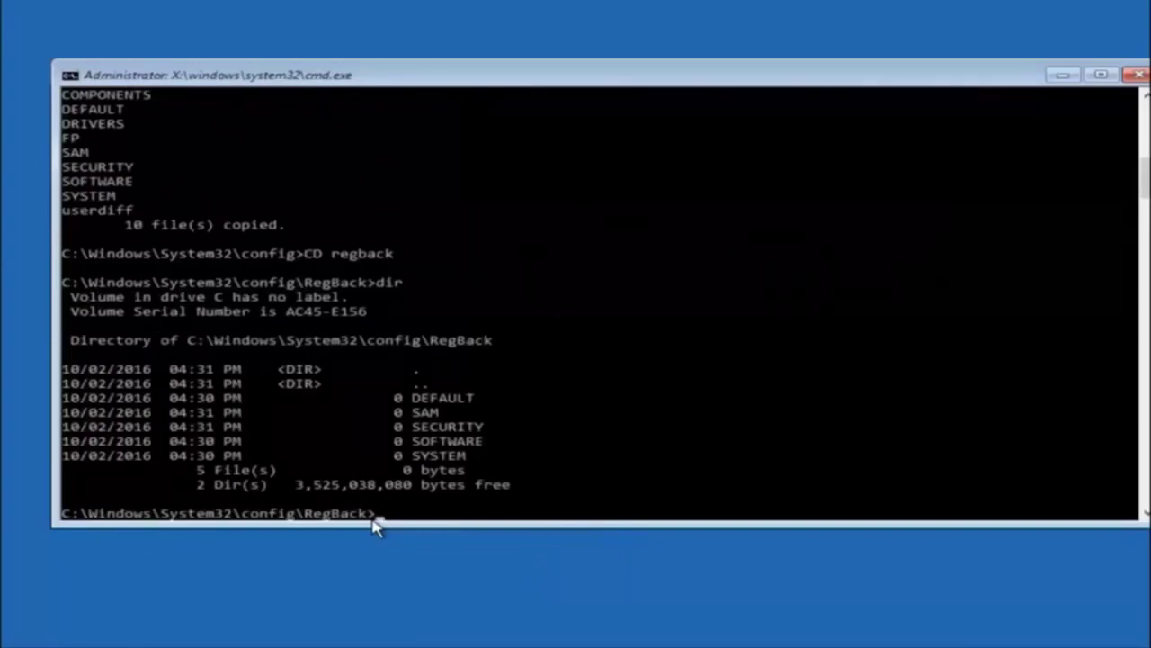
# Step: Copy all RegBack files to the parent directory with copy *.* .., answering A to overwrite all, and close Command Prompt
pyautogui.write('co')
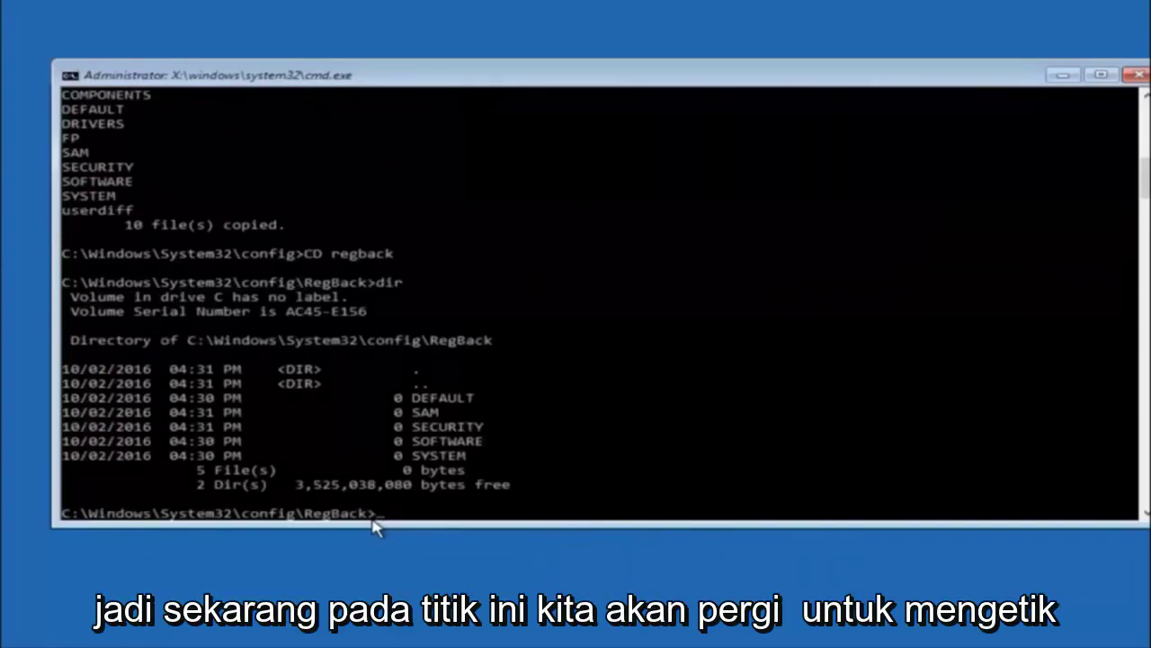
pyautogui.write('py')
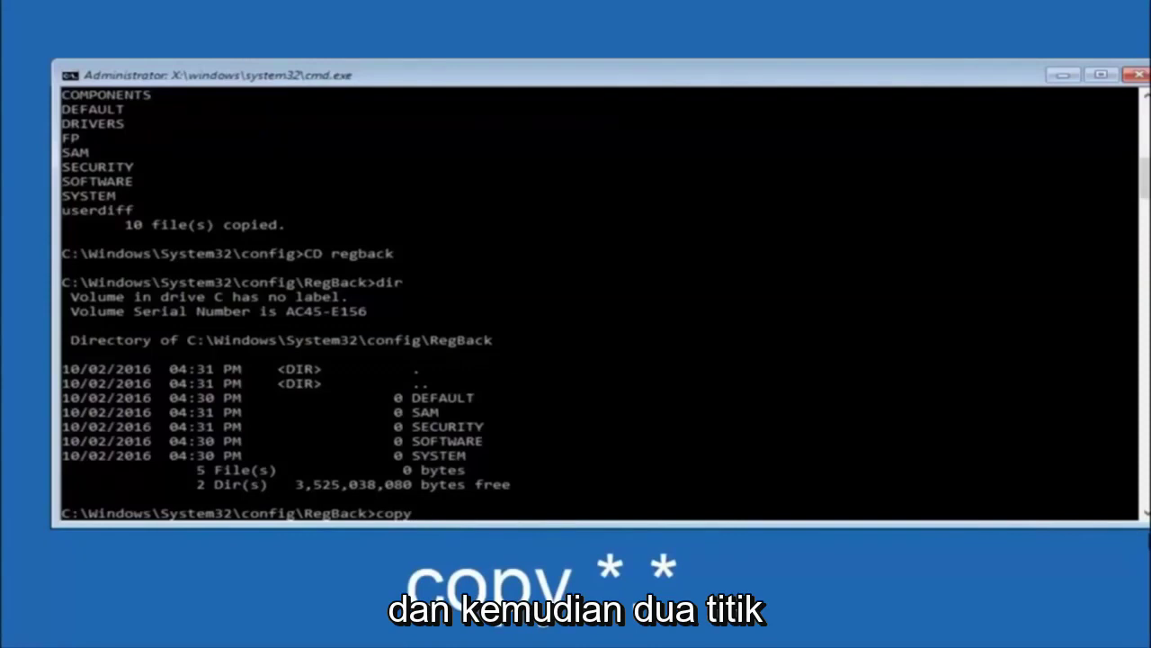
pyautogui.click(429, 517)
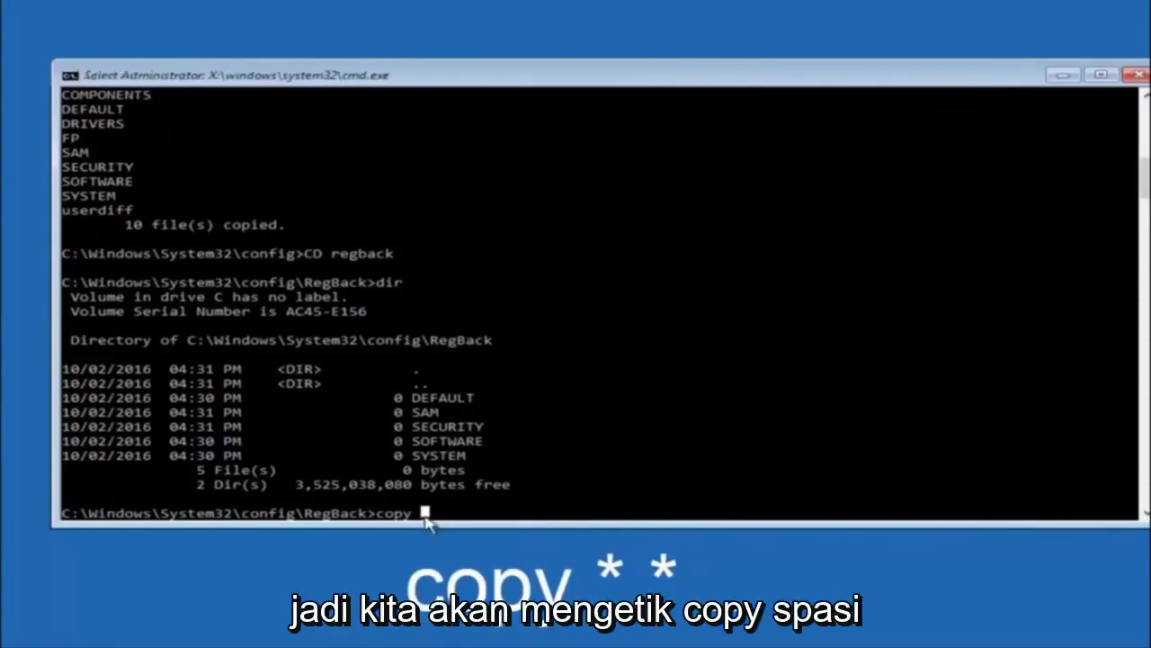
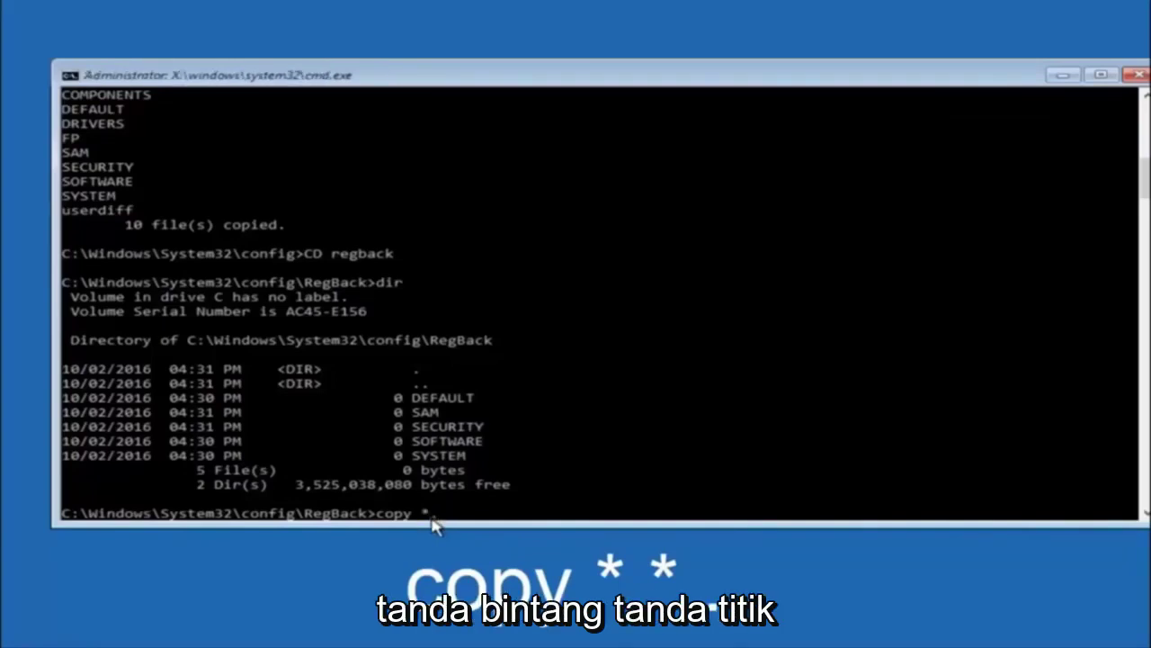
pyautogui.write('*.* ..')
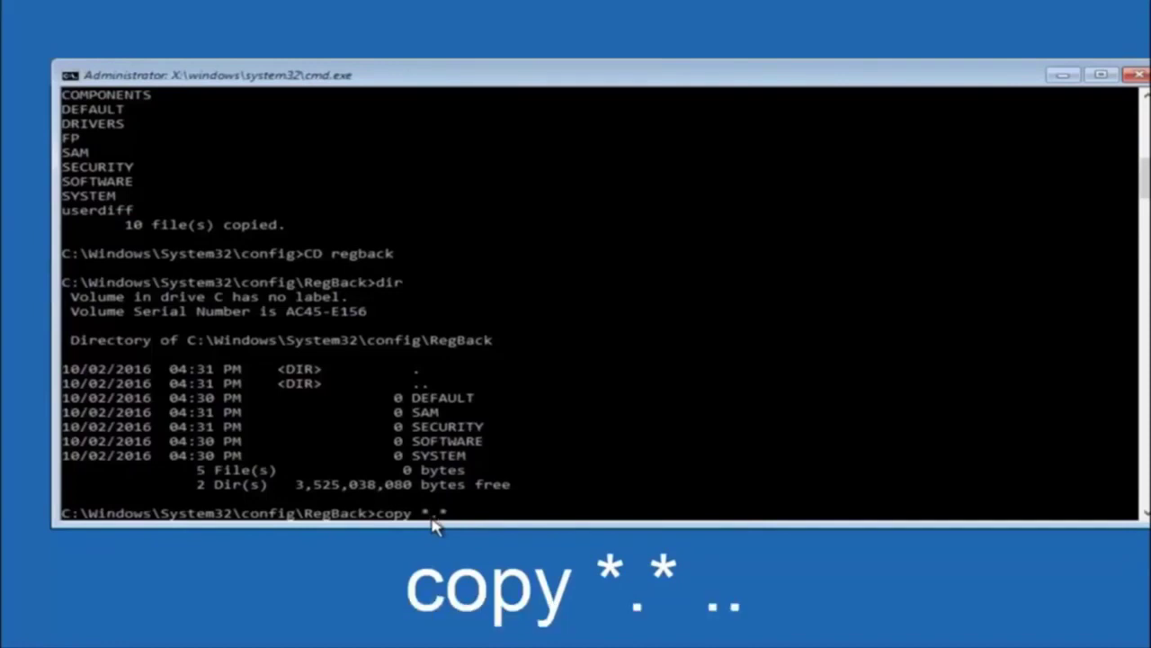
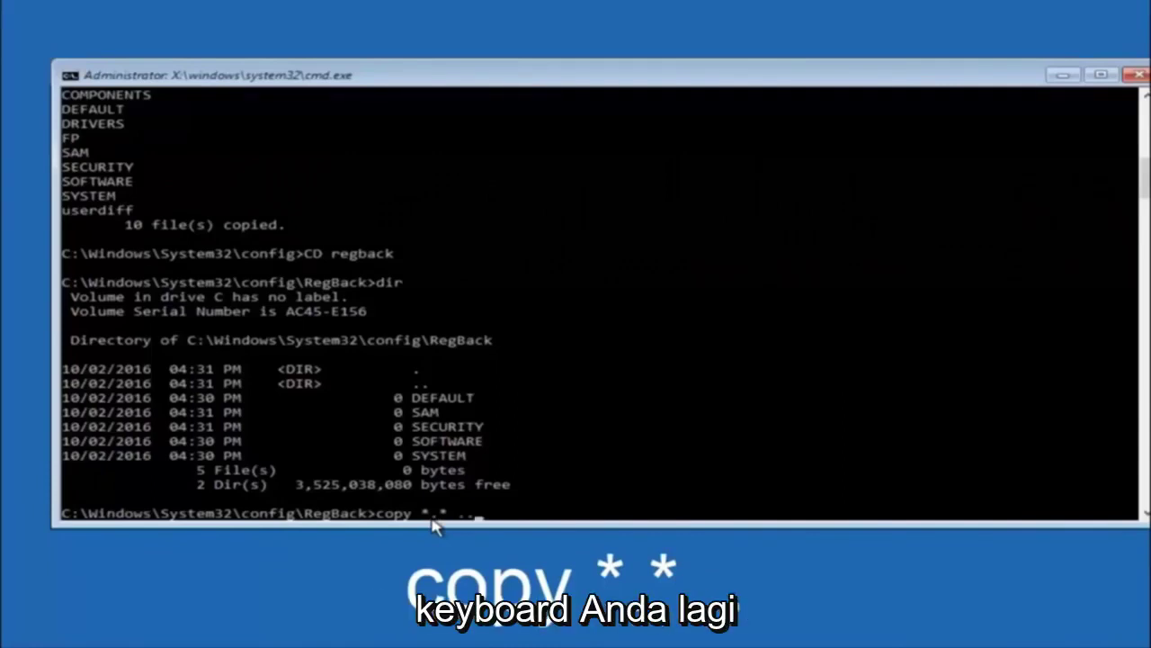
pyautogui.press('Return')
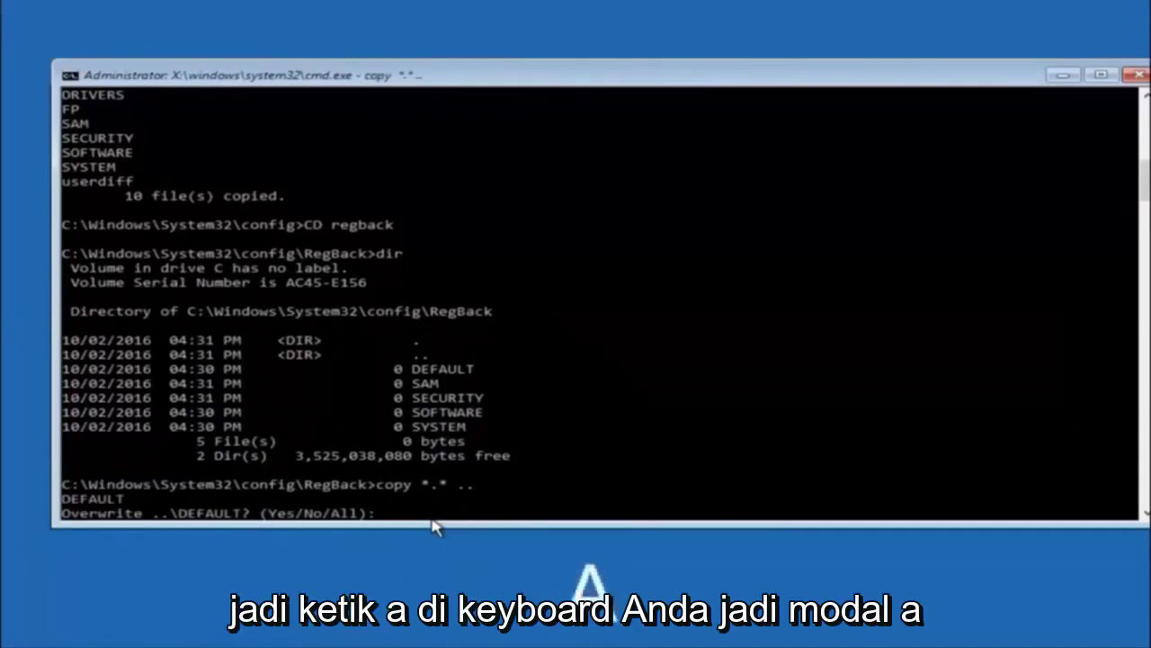
pyautogui.write('A')
pyautogui.press('Return')
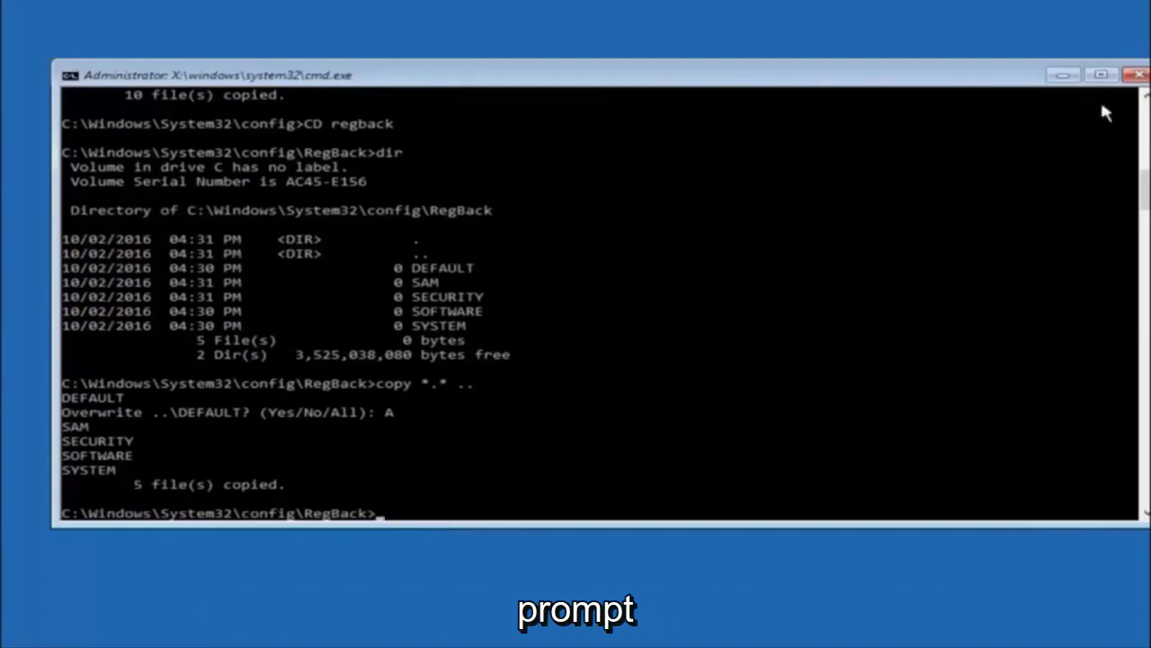
pyautogui.click(1139, 75)
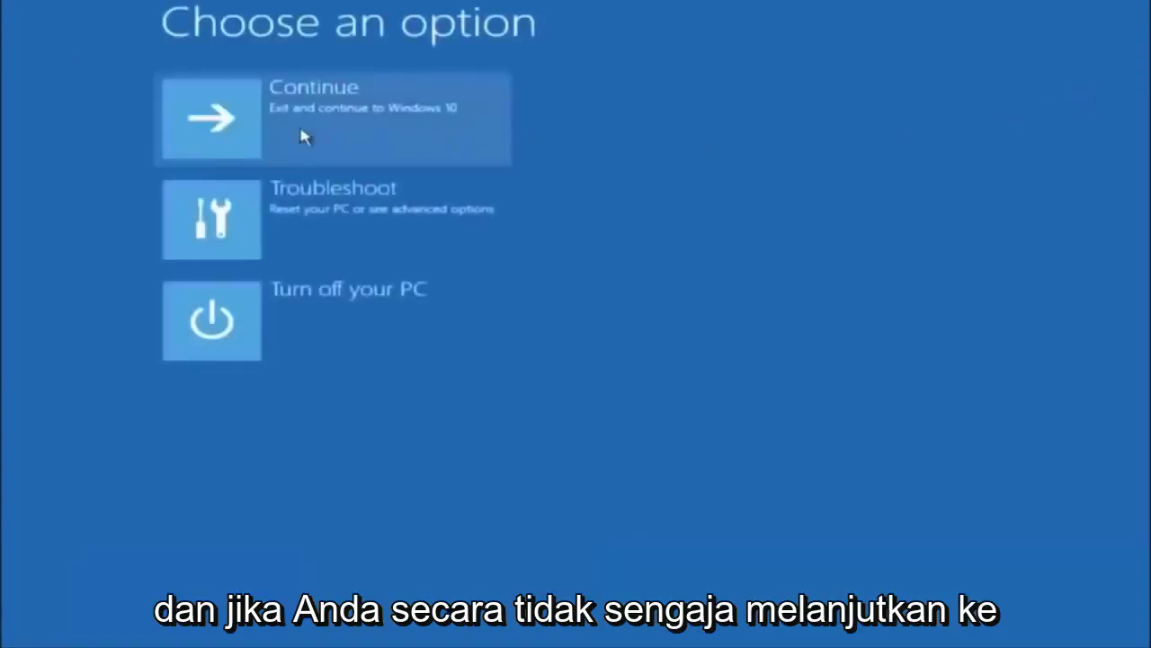